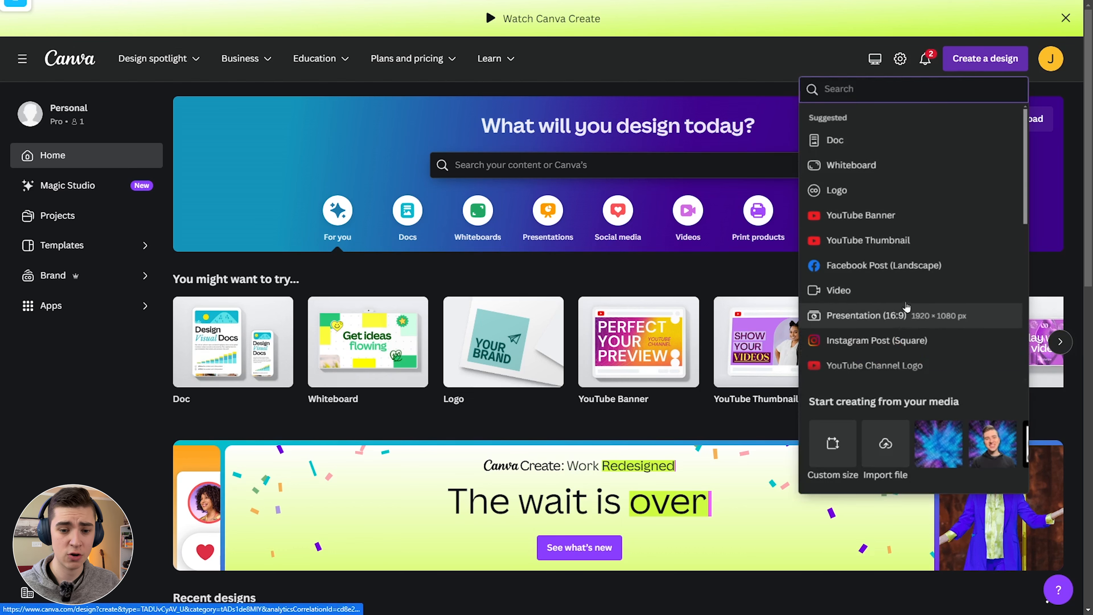
Search design types for 'business' and browse the Business Card Landscape, Portrait and Square formats.
{"action": "scroll", "coordinate": [907, 307], "scroll_direction": "down", "scroll_amount": 10}
{"action": "scroll", "coordinate": [896, 237], "scroll_direction": "up", "scroll_amount": 10}
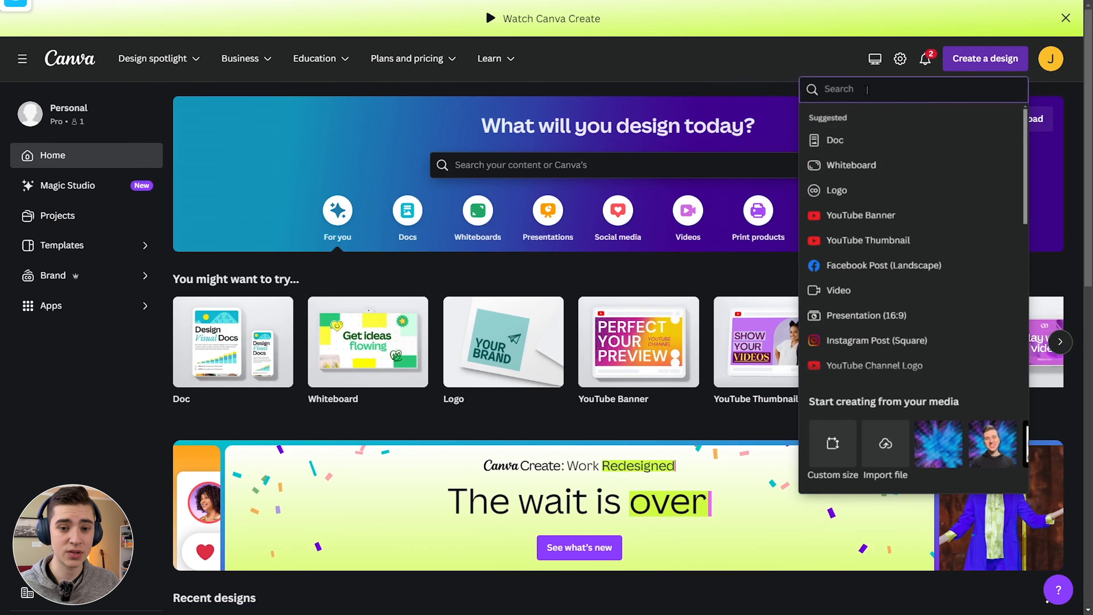
{"action": "type", "text": "b"}
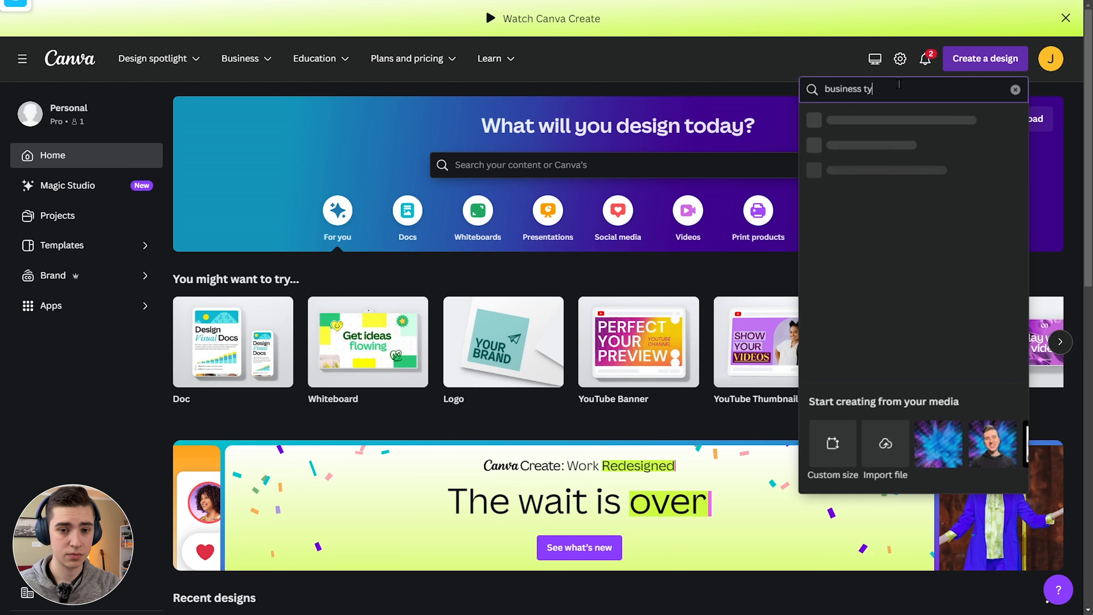
{"action": "type", "text": "usiness ty"}
{"action": "key", "text": "BackSpace"}
{"action": "key", "text": "BackSpace"}
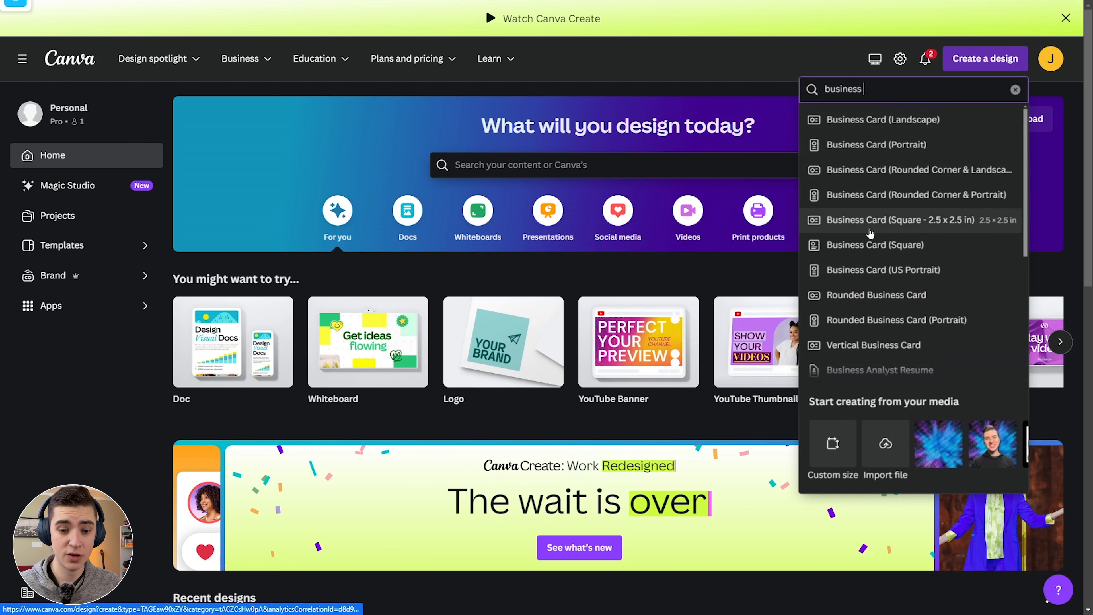
{"action": "scroll", "coordinate": [871, 233], "scroll_direction": "down", "scroll_amount": 3}
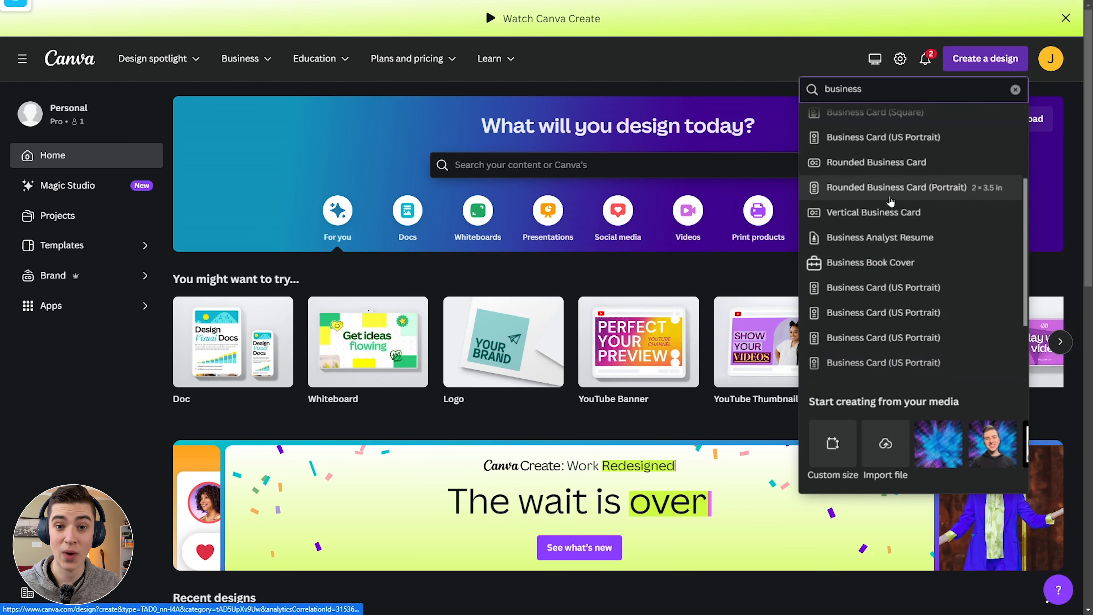
{"action": "scroll", "coordinate": [892, 312], "scroll_direction": "up", "scroll_amount": 3}
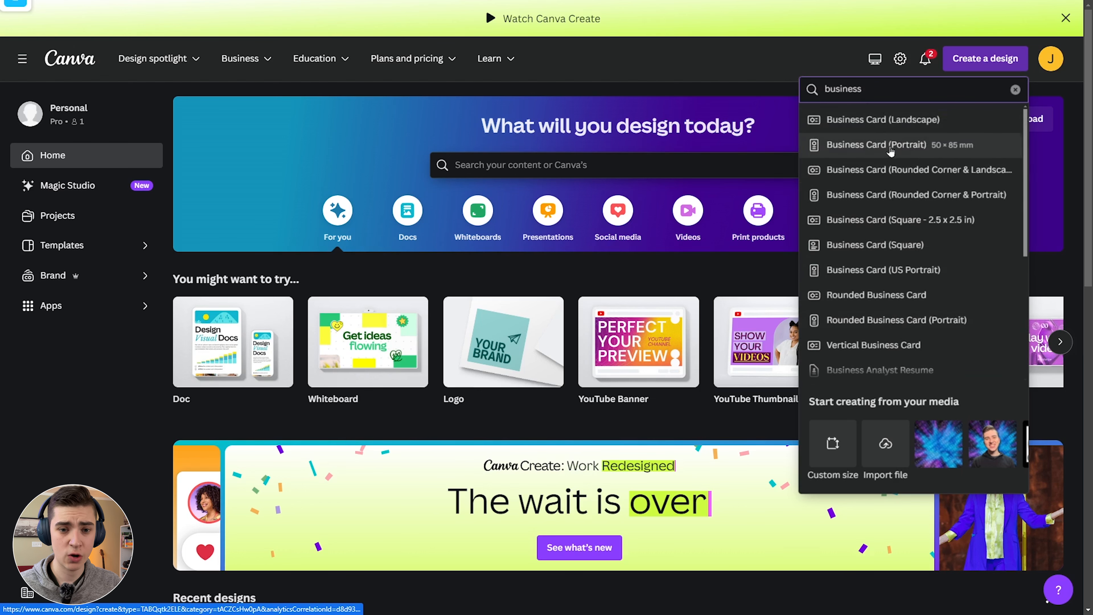
Start a landscape Business Card design and open the Black & Gold Modern Elegant Borcelle template.
{"action": "left_click", "coordinate": [899, 122]}
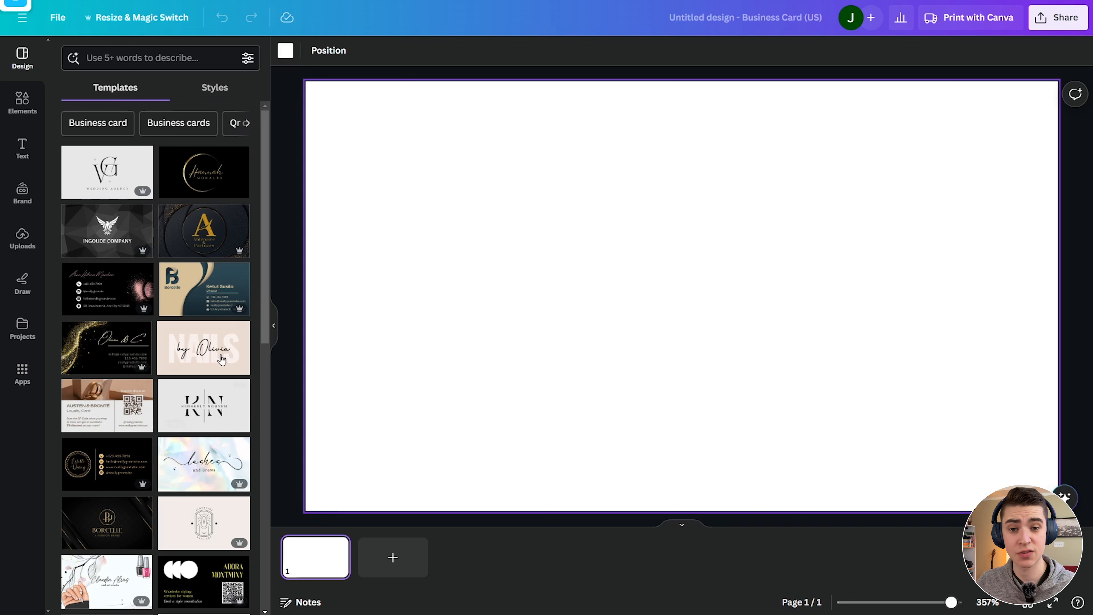
{"action": "mouse_move", "coordinate": [135, 371]}
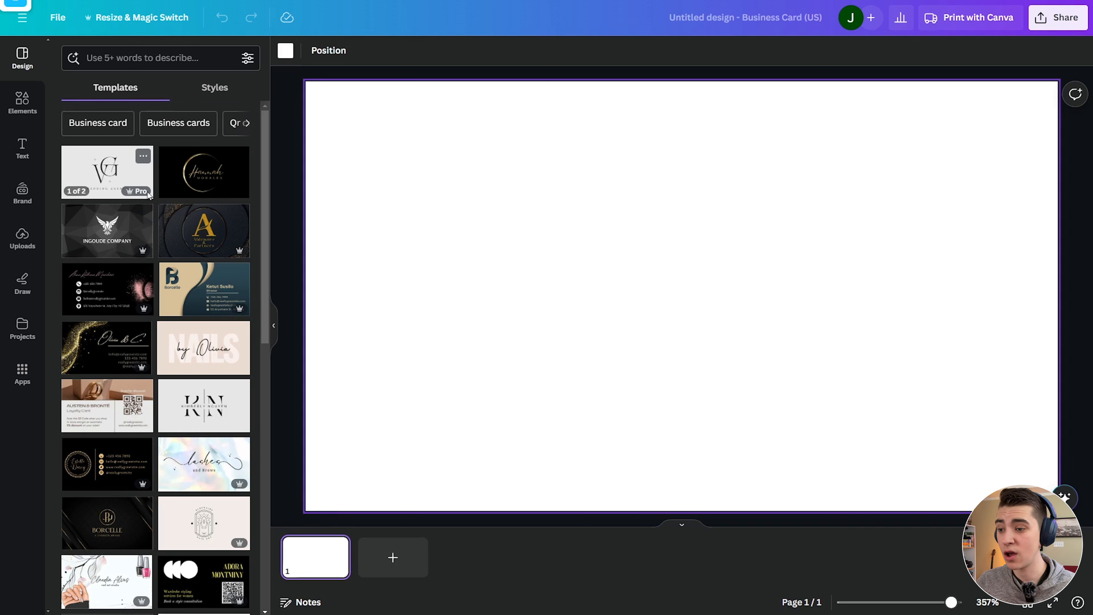
{"action": "mouse_move", "coordinate": [130, 194]}
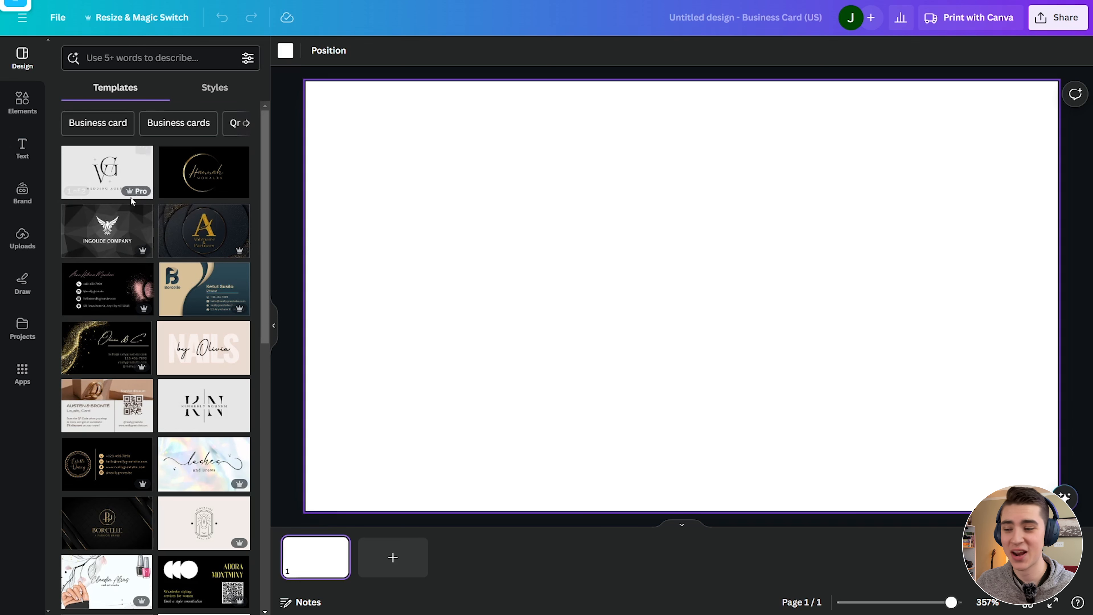
{"action": "scroll", "coordinate": [170, 230], "scroll_direction": "down", "scroll_amount": 3}
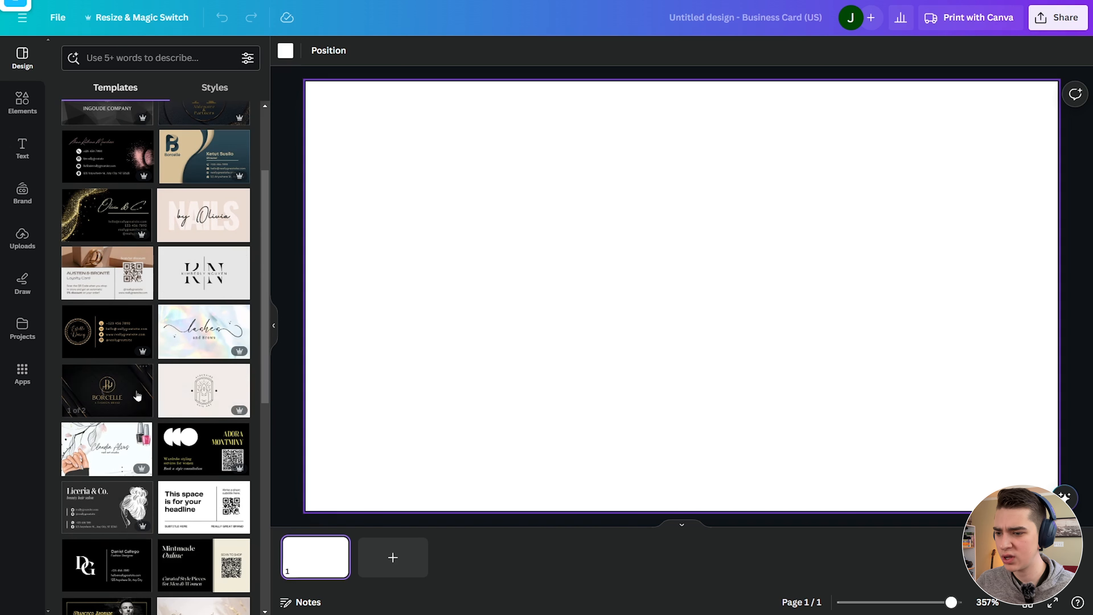
{"action": "scroll", "coordinate": [150, 258], "scroll_direction": "down", "scroll_amount": 3}
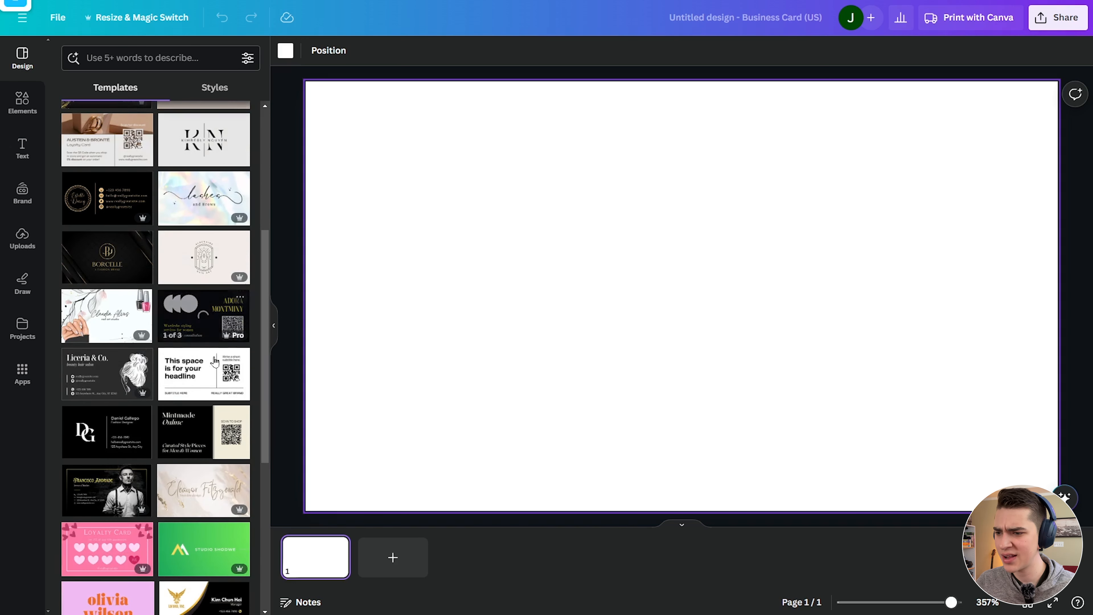
{"action": "left_click", "coordinate": [118, 261]}
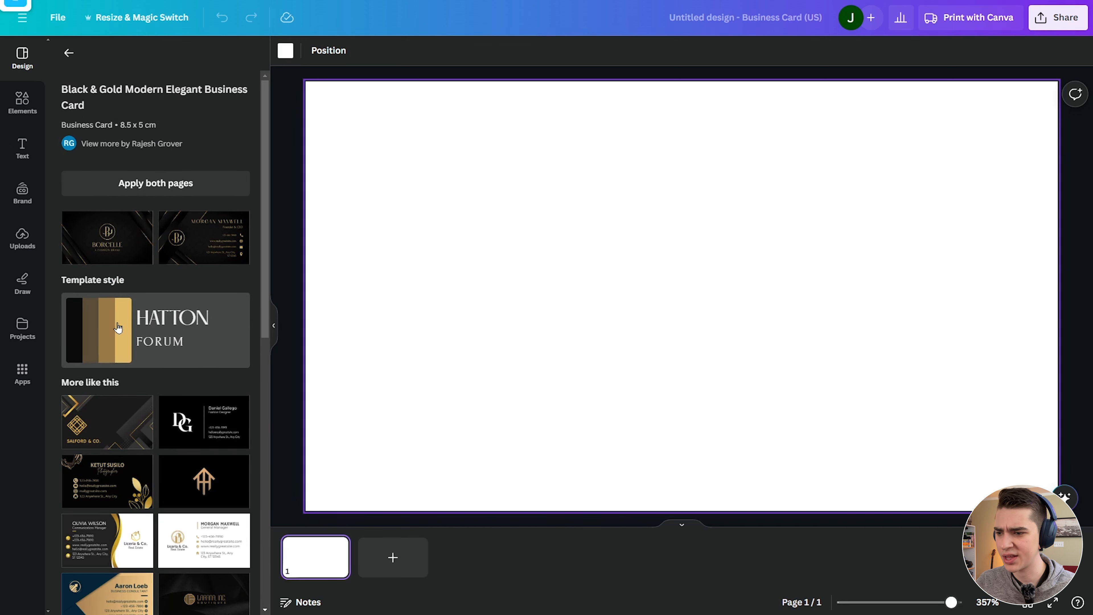
Apply the Borcelle template to both pages, preview the Founder & CEO back, then return to the front.
{"action": "left_click", "coordinate": [134, 185]}
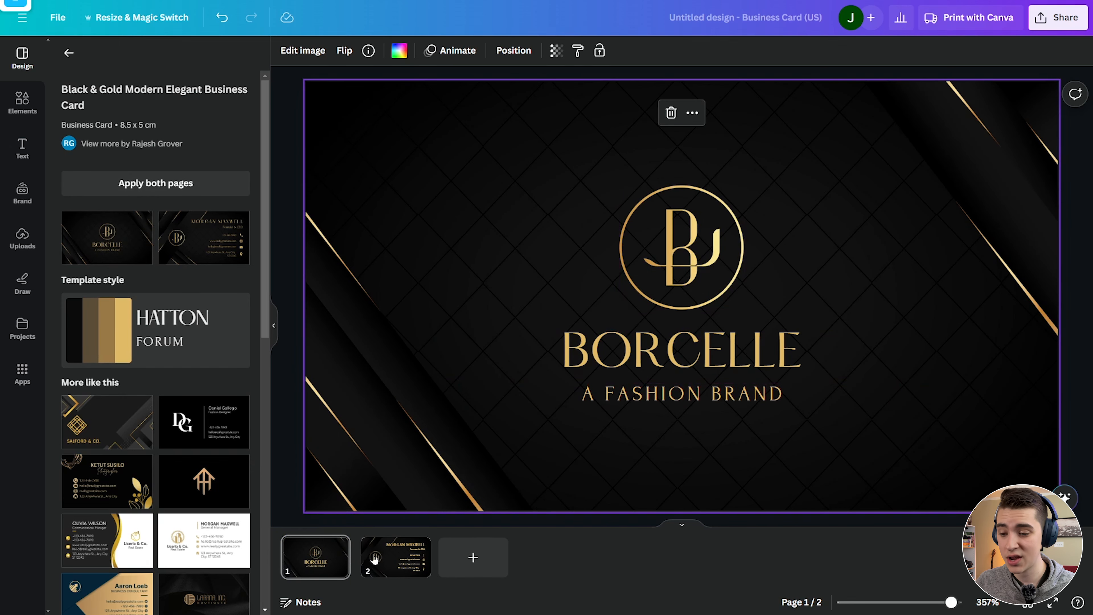
{"action": "left_click", "coordinate": [396, 558]}
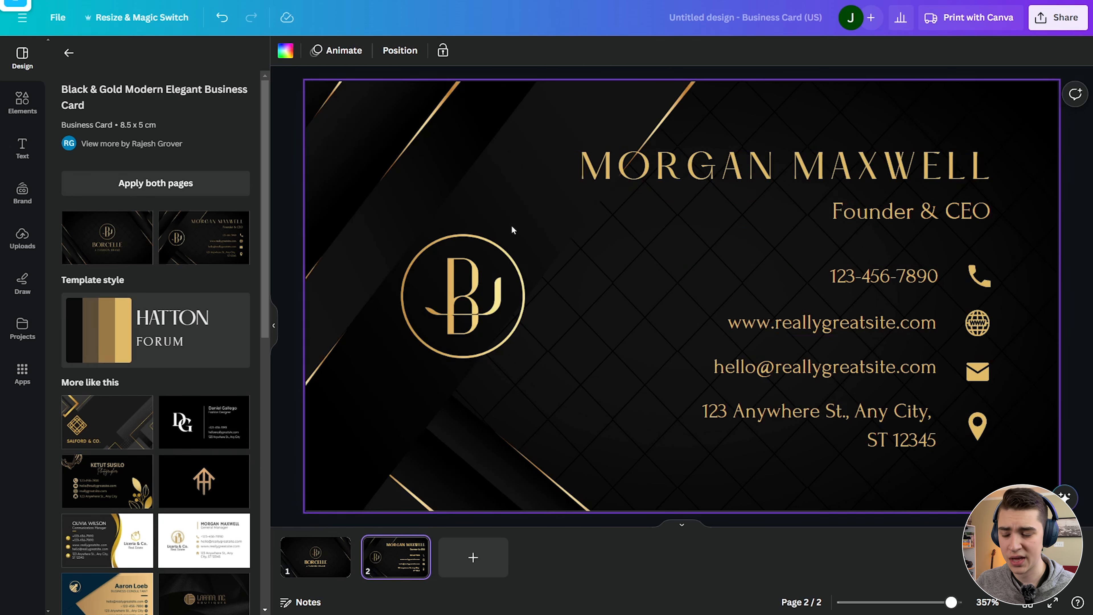
{"action": "key", "text": "ctrl+z"}
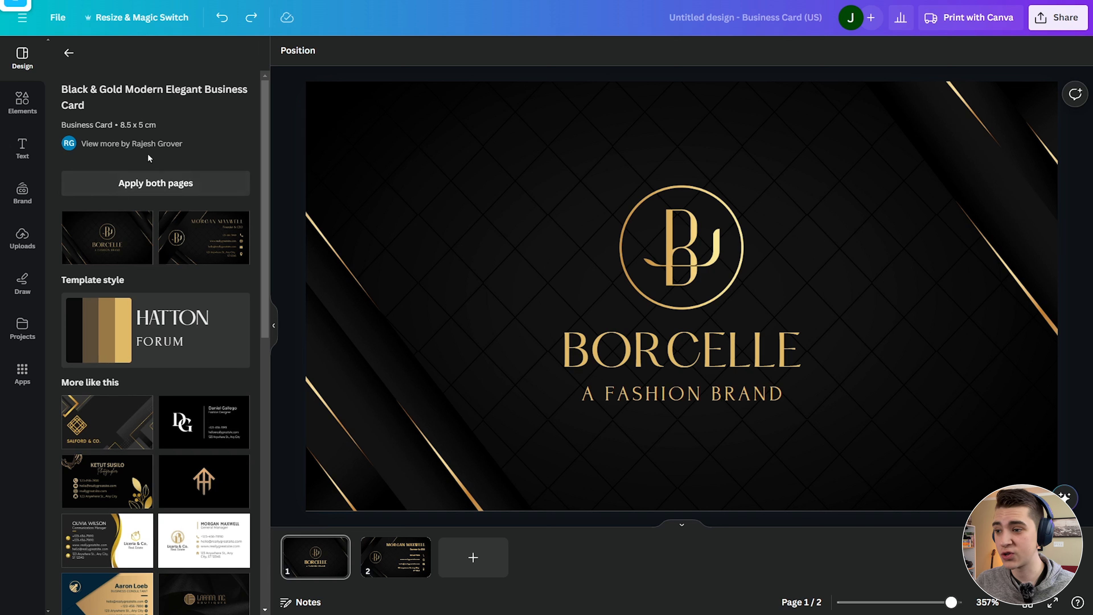
Search elements for 'house' and place a house outline left of the circular logo.
{"action": "left_click", "coordinate": [13, 105]}
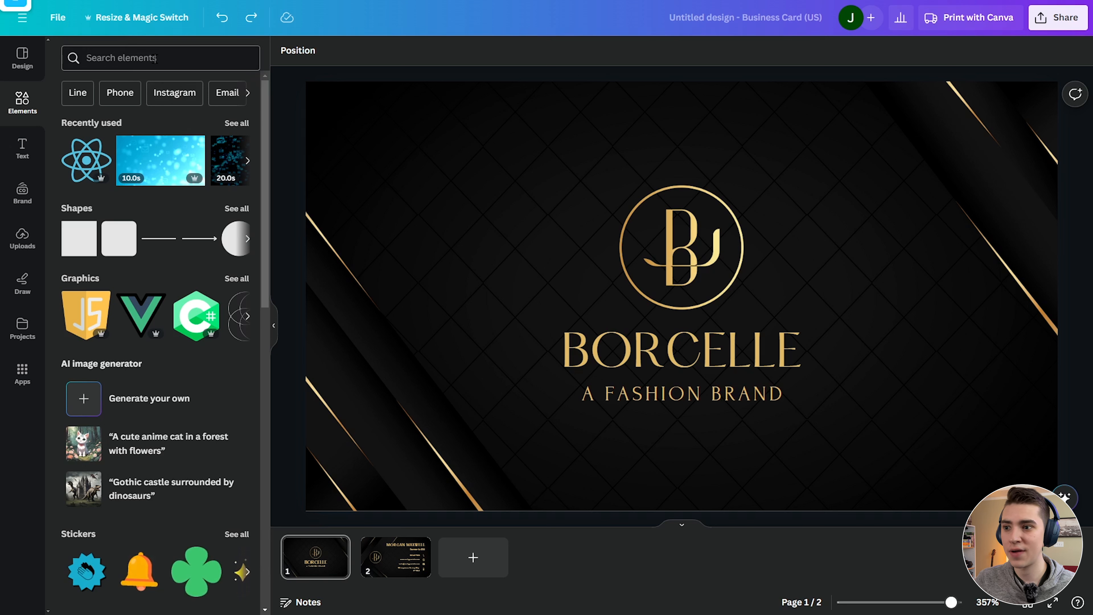
{"action": "left_click", "coordinate": [156, 58]}
{"action": "type", "text": "house"}
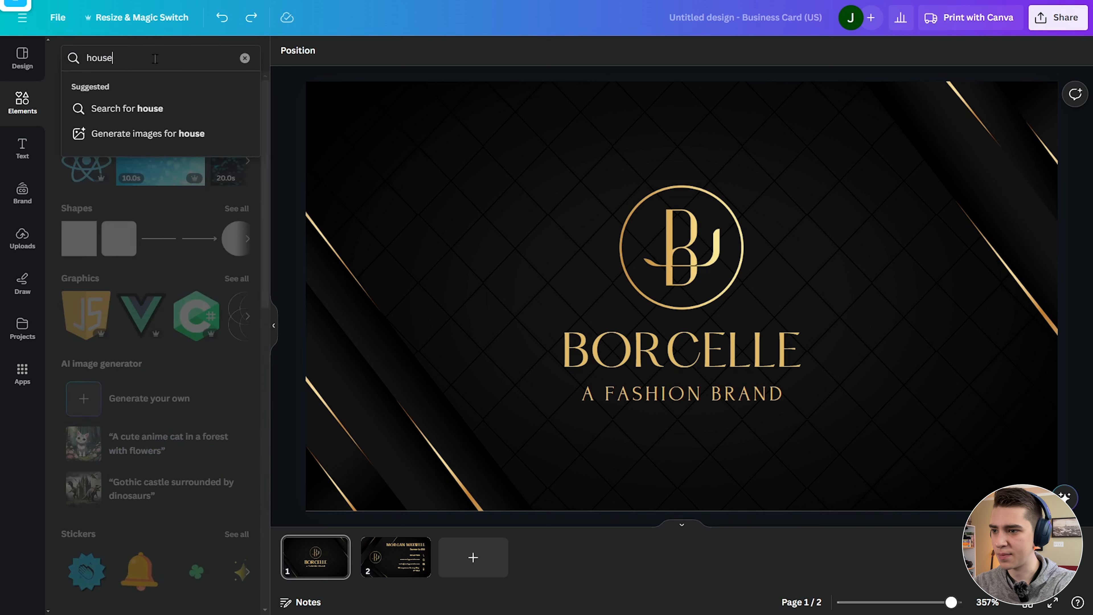
{"action": "key", "text": "Return"}
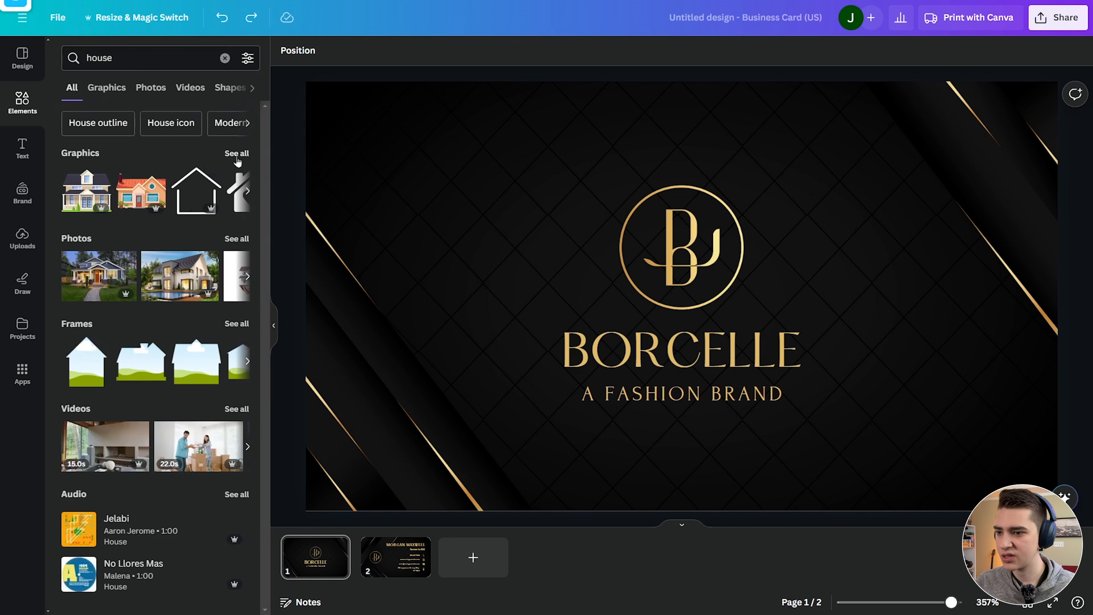
{"action": "left_click", "coordinate": [237, 154]}
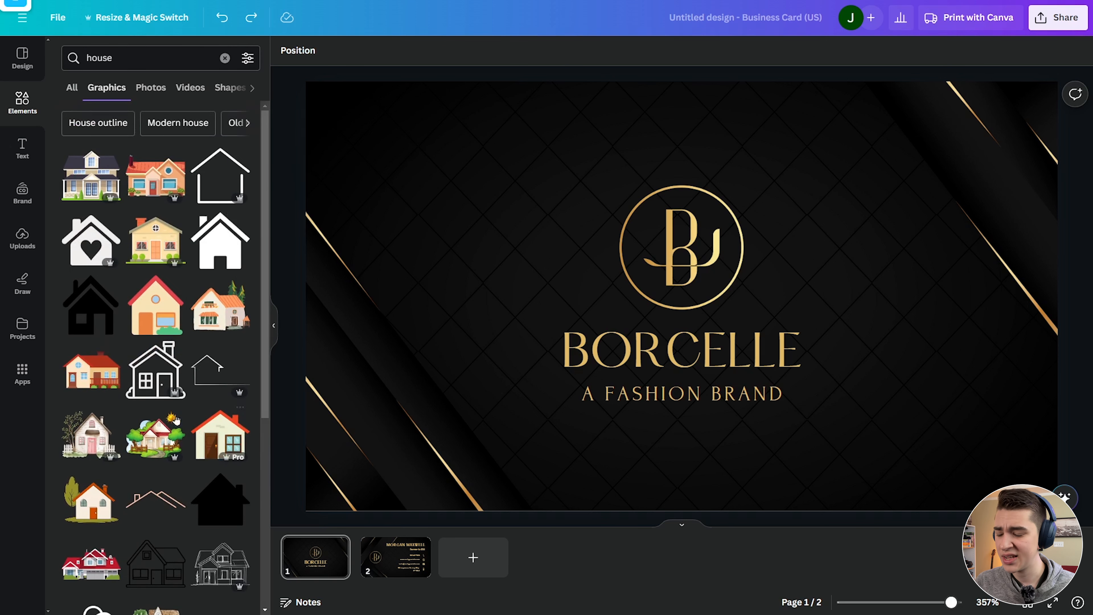
{"action": "scroll", "coordinate": [148, 252], "scroll_direction": "down", "scroll_amount": 3}
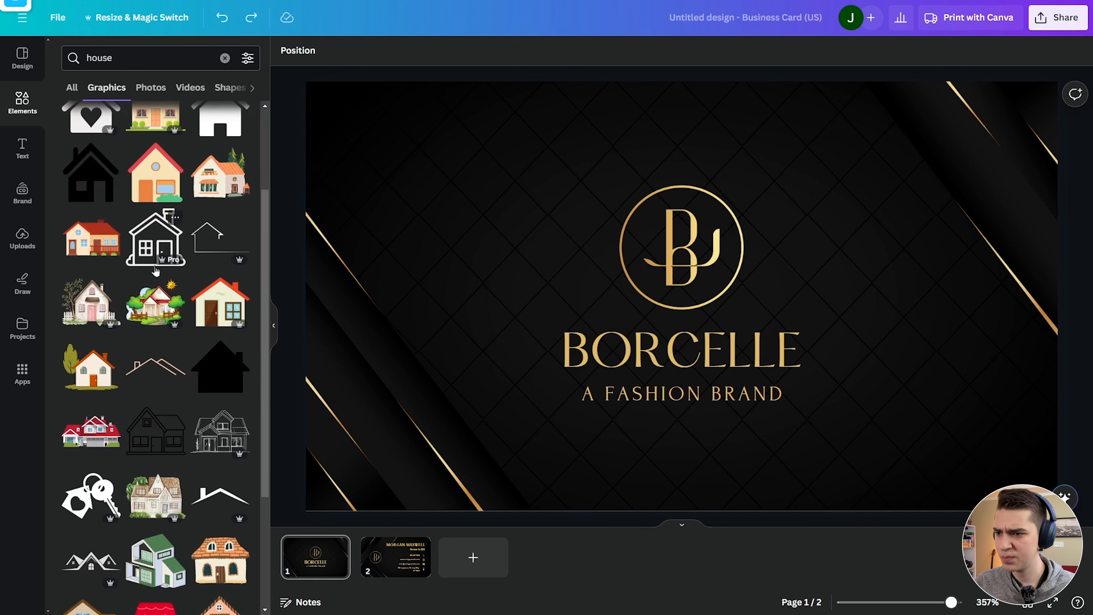
{"action": "scroll", "coordinate": [155, 271], "scroll_direction": "up", "scroll_amount": 3}
{"action": "left_click", "coordinate": [151, 371]}
{"action": "left_click_drag", "start_coordinate": [676, 275], "coordinate": [481, 176]}
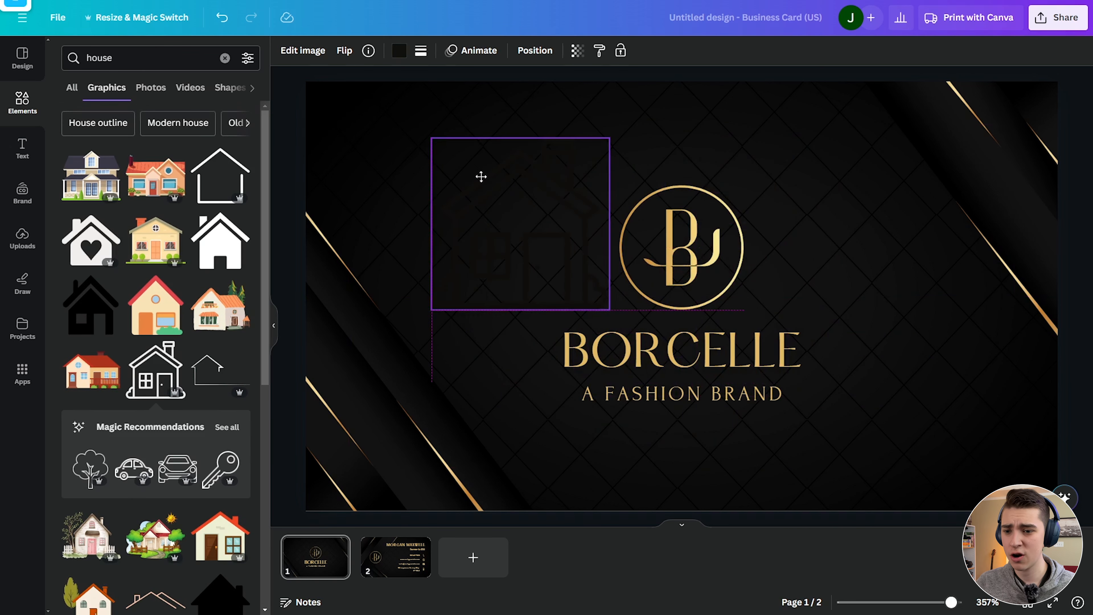
Recolour the house outline white using the document colour.
{"action": "left_click", "coordinate": [400, 52]}
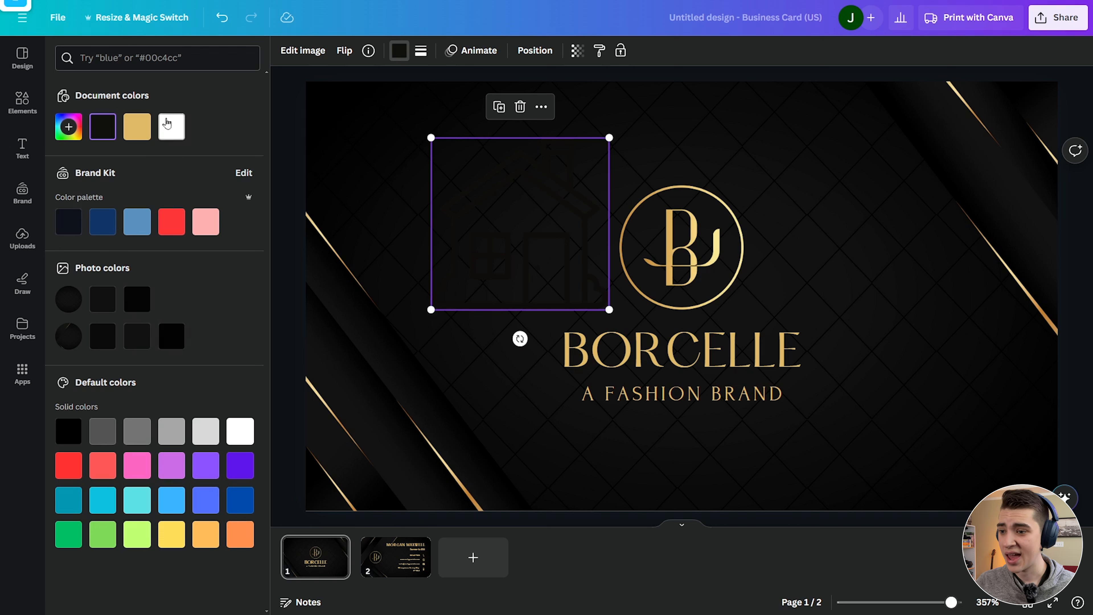
{"action": "left_click", "coordinate": [176, 126]}
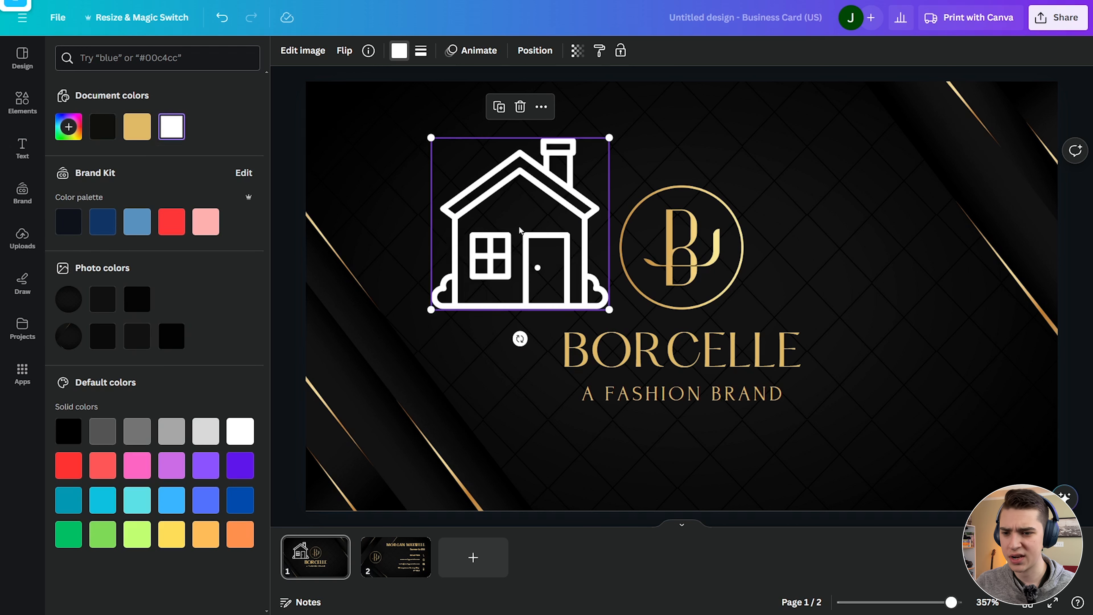
{"action": "left_click", "coordinate": [708, 258]}
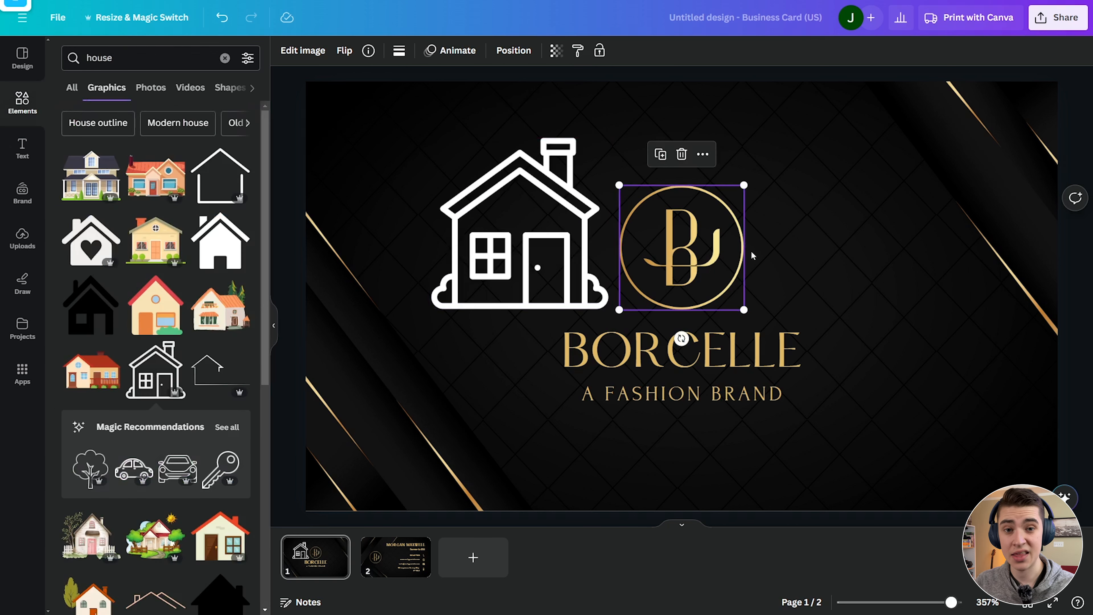
Delete the BJ circle logo and centre the house in the middle of the page.
{"action": "key", "text": "Delete"}
{"action": "left_click_drag", "start_coordinate": [520, 222], "coordinate": [697, 263]}
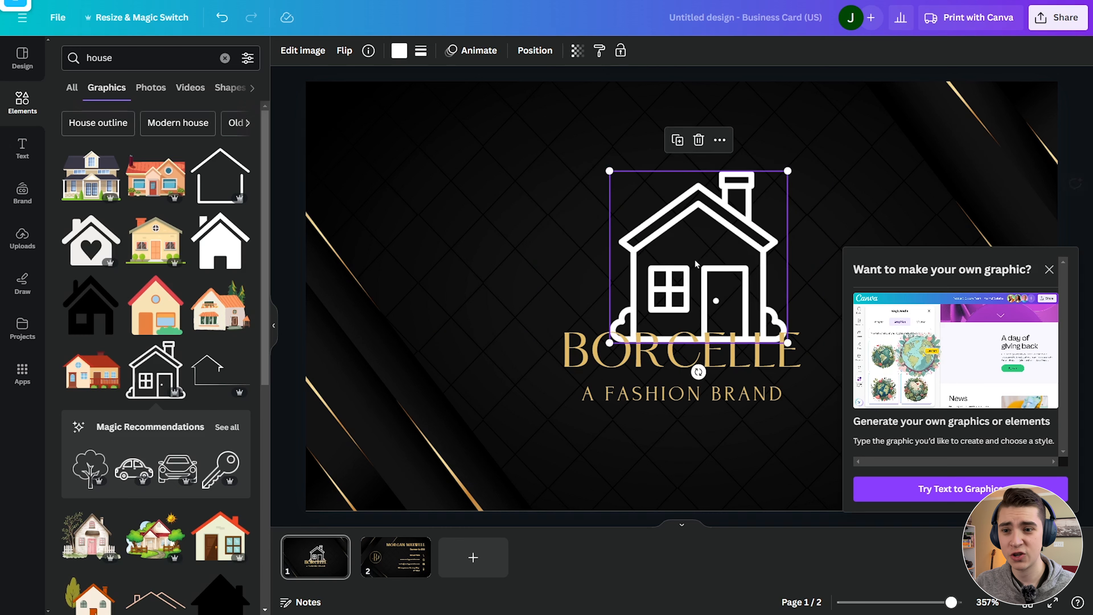
{"action": "left_click", "coordinate": [534, 52]}
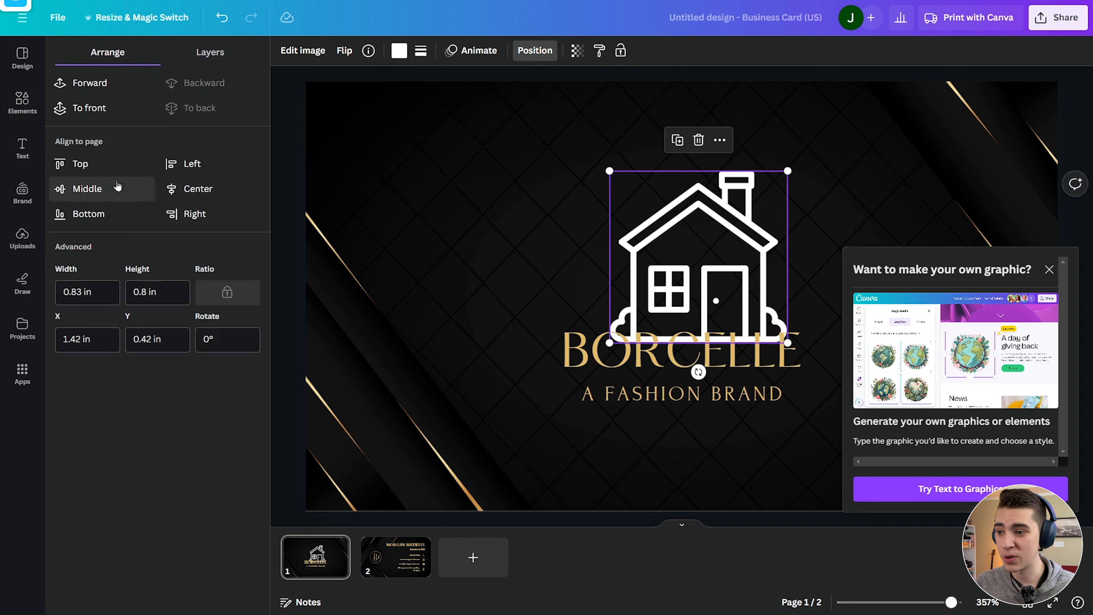
{"action": "left_click", "coordinate": [99, 189]}
{"action": "left_click", "coordinate": [215, 192]}
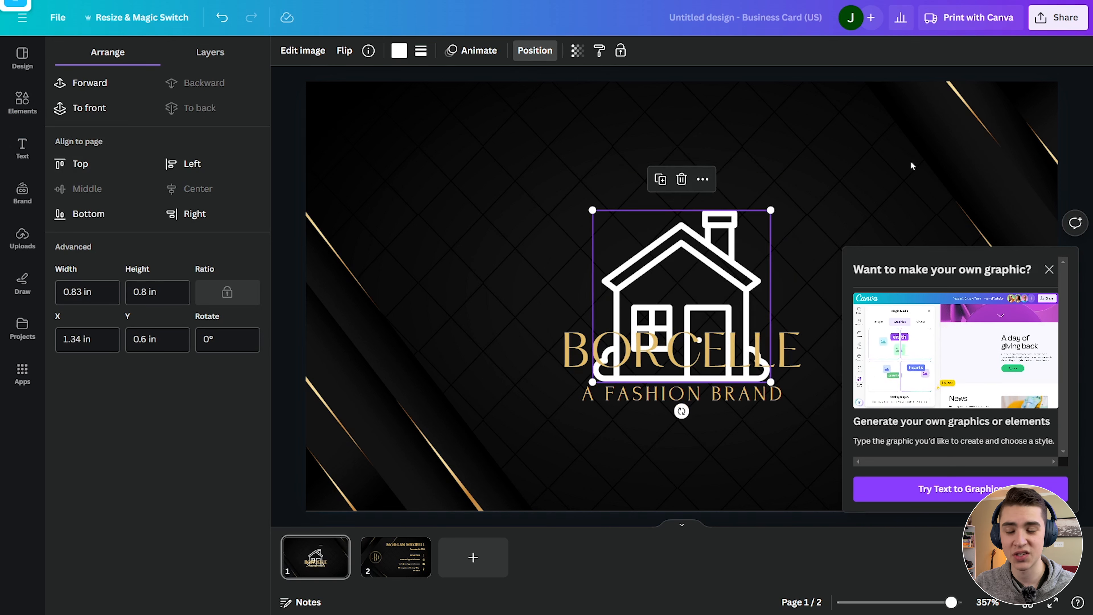
Raise the centred house so it sits above the BORCELLE title.
{"action": "left_click", "coordinate": [945, 154]}
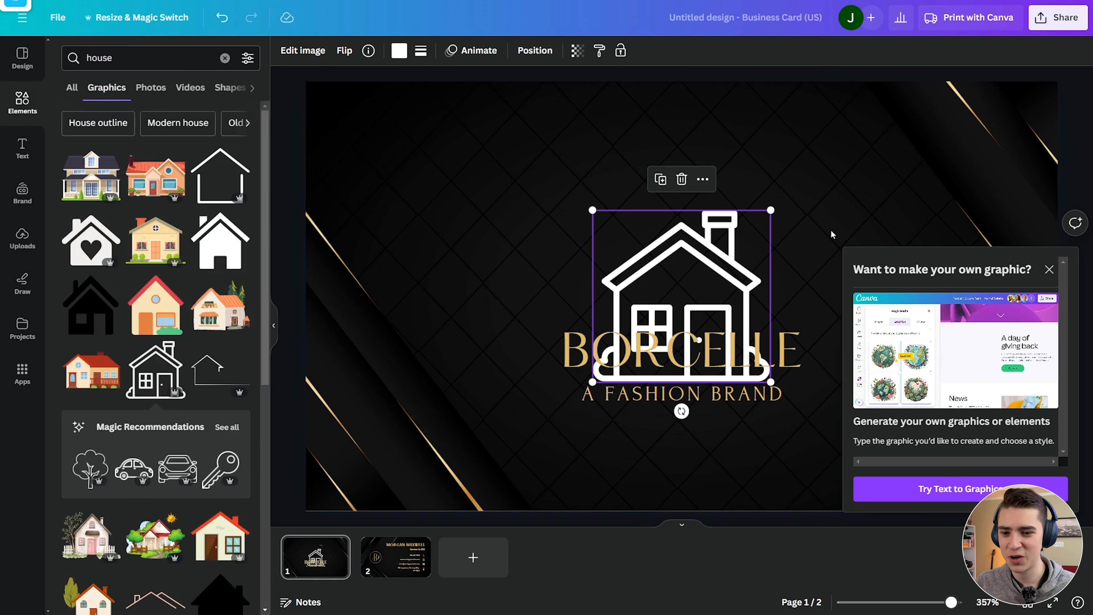
{"action": "left_click", "coordinate": [701, 255]}
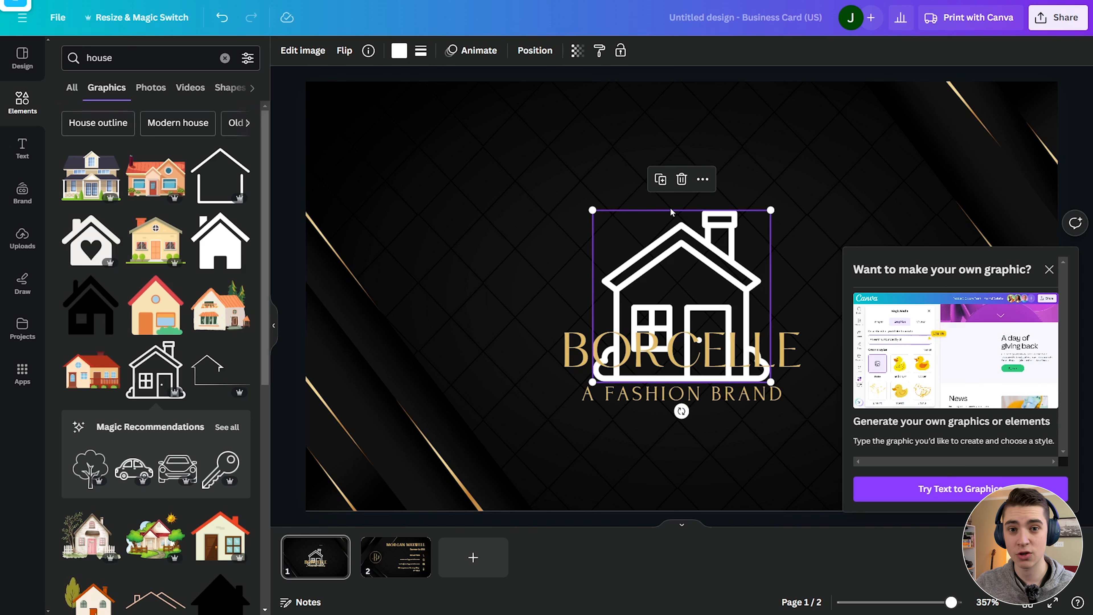
{"action": "mouse_move", "coordinate": [667, 263]}
{"action": "left_mouse_down"}
{"action": "mouse_move", "coordinate": [647, 230]}
{"action": "mouse_move", "coordinate": [670, 246]}
{"action": "left_mouse_up"}
{"action": "key", "text": "ctrl+z"}
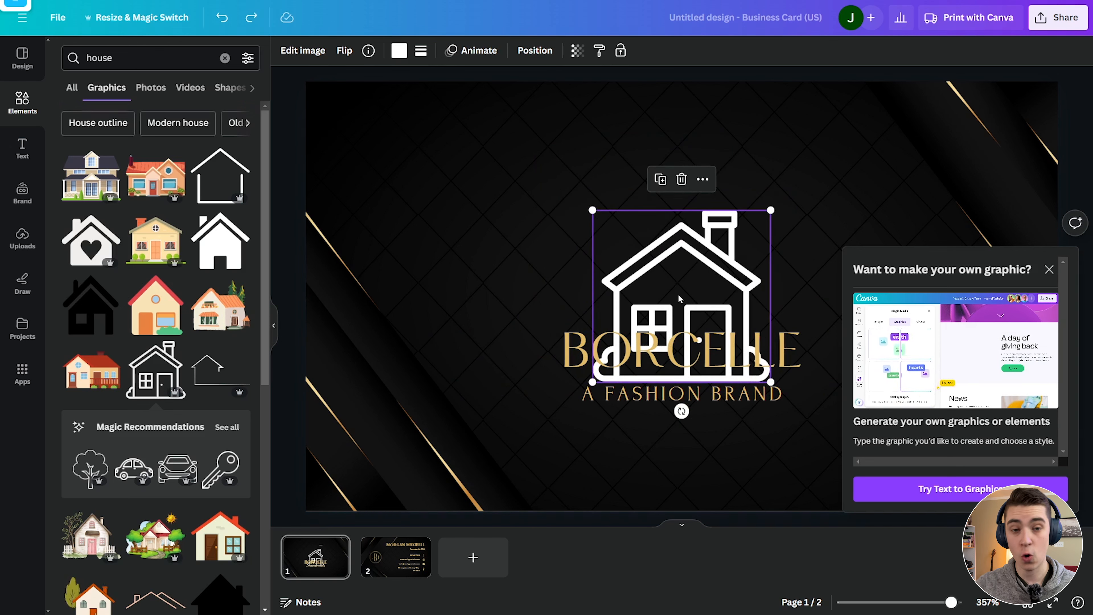
{"action": "left_click_drag", "start_coordinate": [685, 283], "coordinate": [682, 205]}
Dismiss the graphic promo and replace the BORCELLE title with DIGYET.
{"action": "left_click", "coordinate": [1065, 246]}
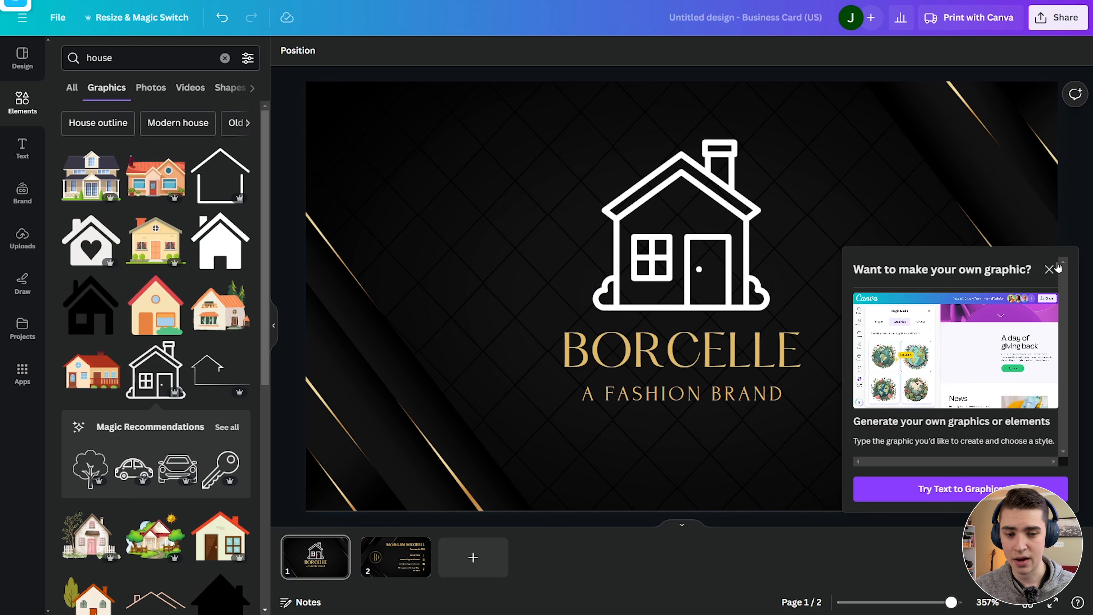
{"action": "left_click", "coordinate": [1049, 269]}
{"action": "left_click", "coordinate": [682, 344]}
{"action": "double_click", "coordinate": [682, 344]}
{"action": "type", "text": "D"}
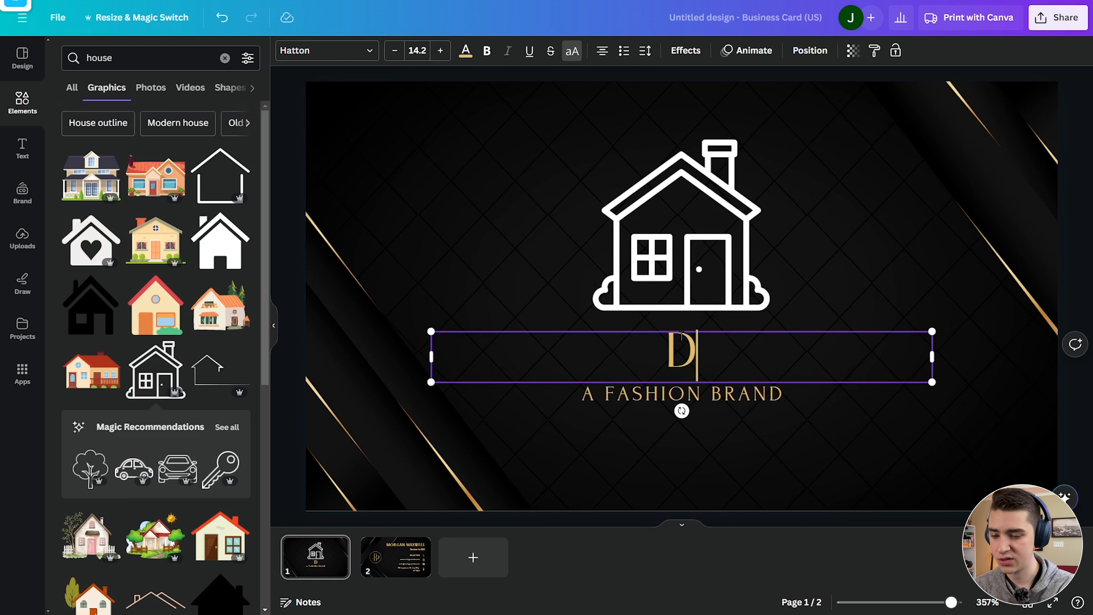
{"action": "type", "text": "IGYET"}
Change the tagline from A FASHION BRAND to A TECH BRAND.
{"action": "left_click", "coordinate": [668, 393]}
{"action": "left_click", "coordinate": [668, 393]}
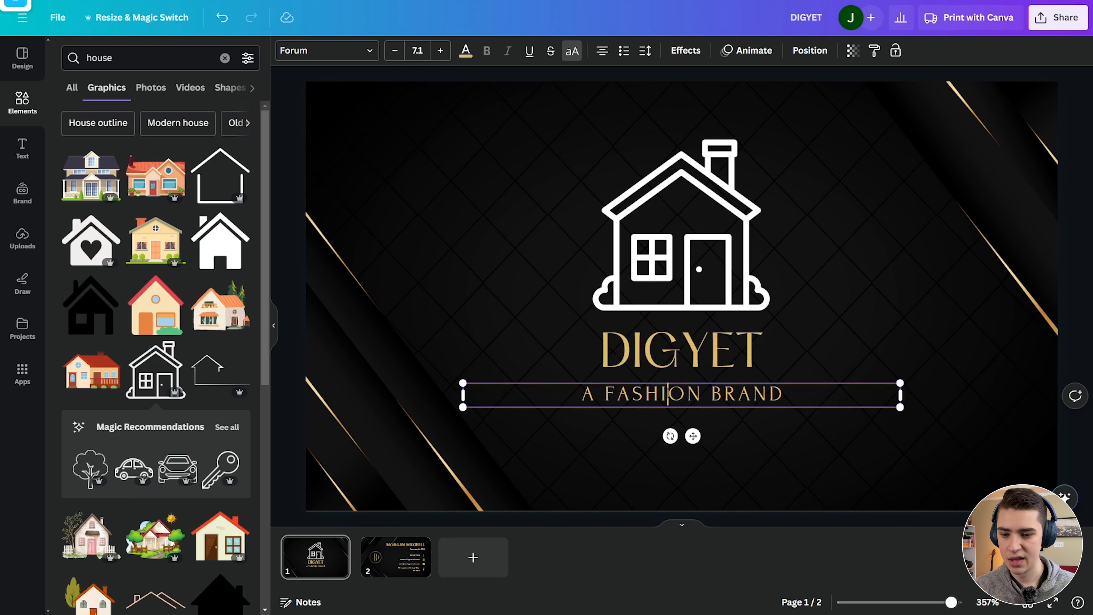
{"action": "double_click", "coordinate": [668, 393]}
{"action": "type", "text": "TECH"}
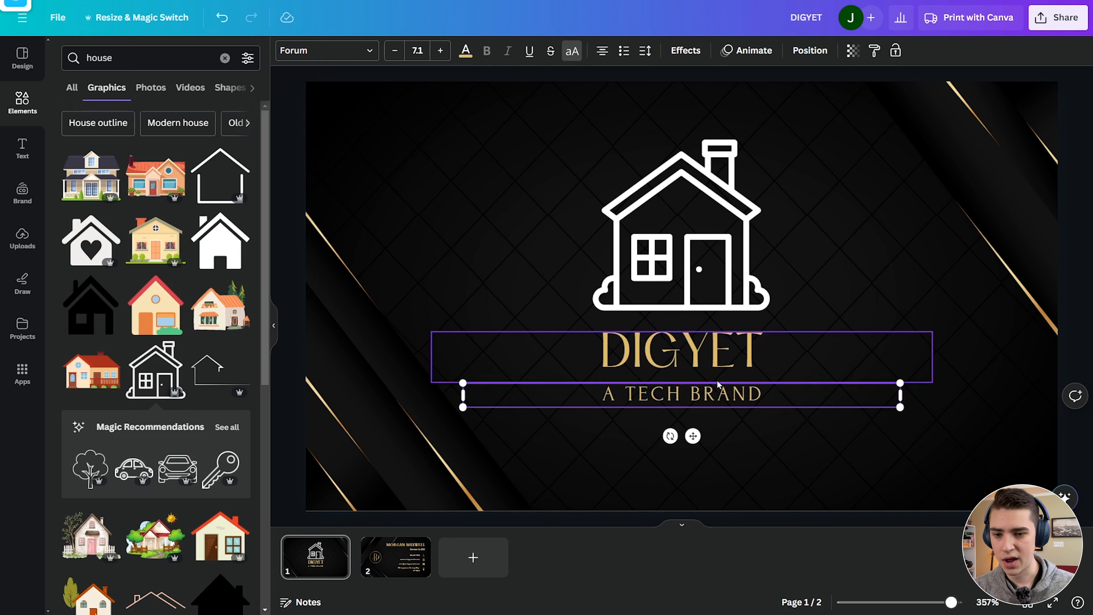
{"action": "left_click", "coordinate": [1065, 304]}
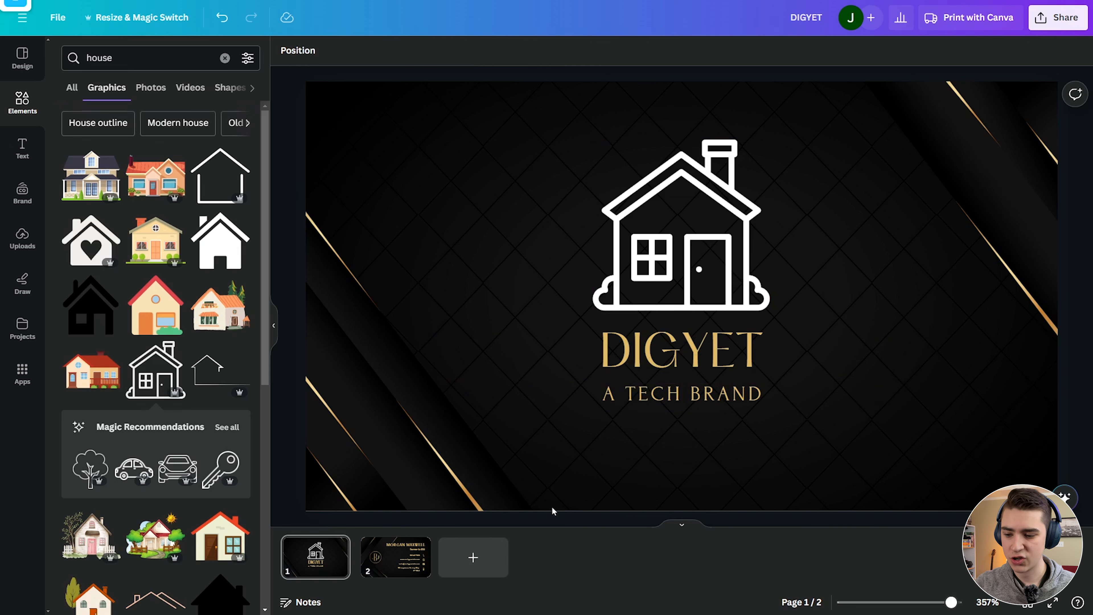
{"action": "left_click", "coordinate": [685, 272]}
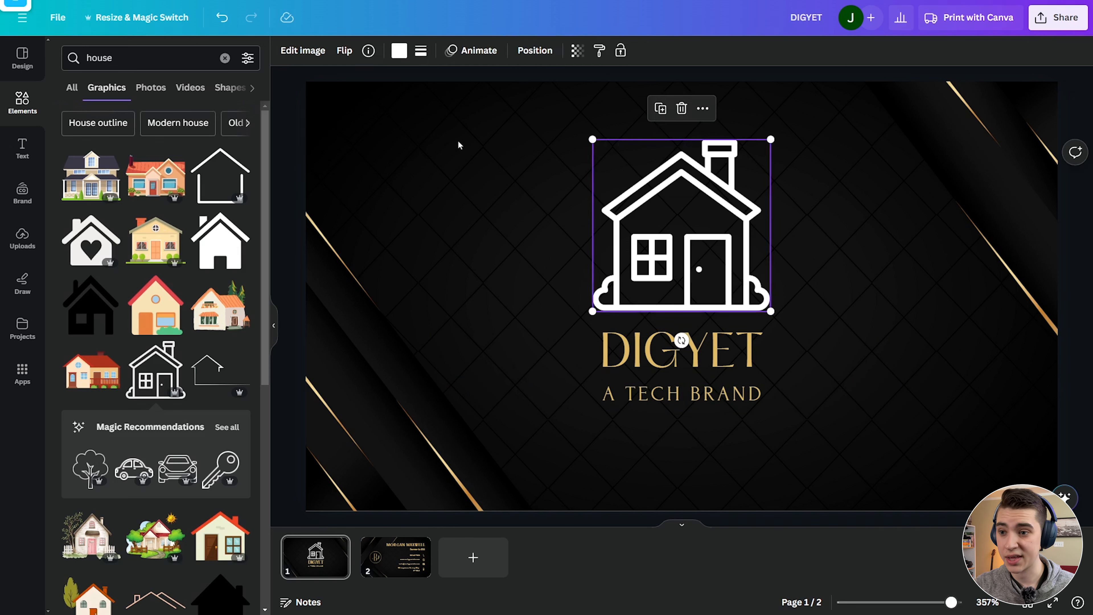
Colour the house outline #E1BA66 by sampling the gold DIGYET lettering with the eyedropper.
{"action": "left_click", "coordinate": [399, 51]}
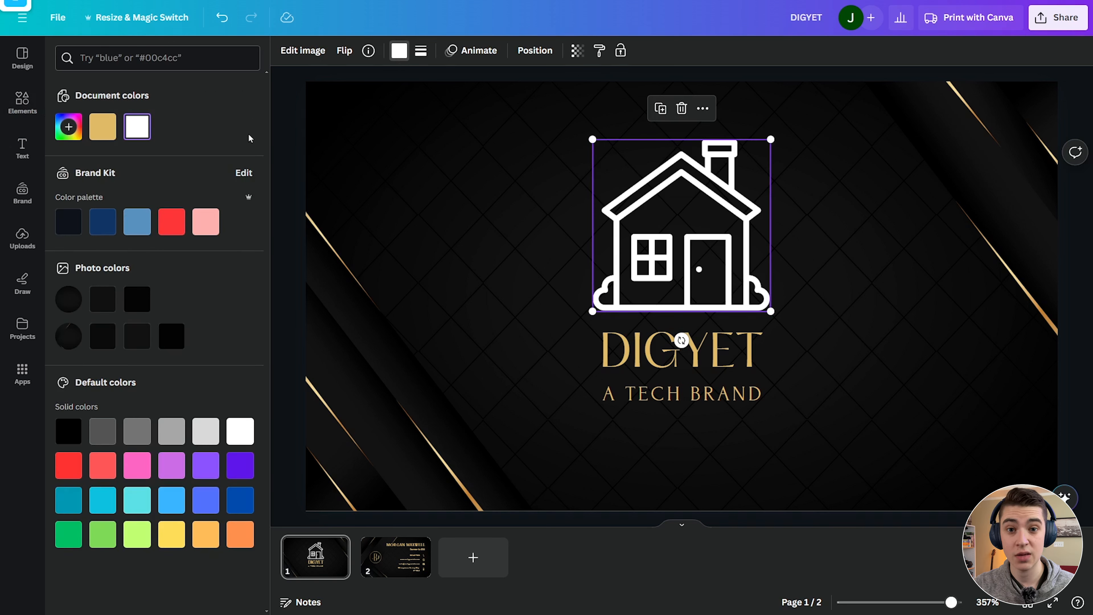
{"action": "left_click", "coordinate": [70, 127]}
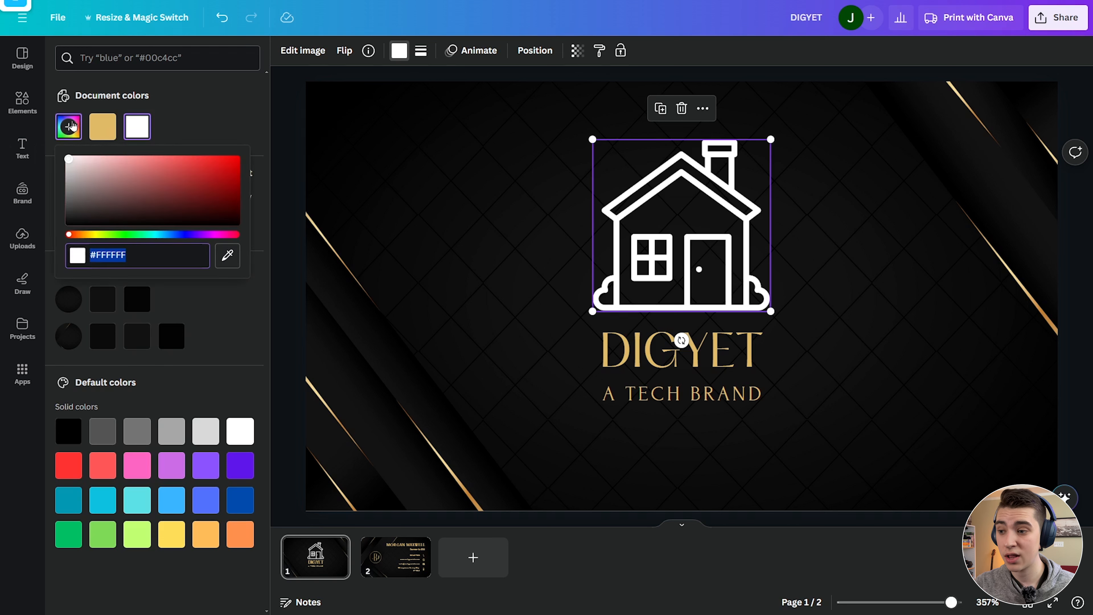
{"action": "left_click", "coordinate": [227, 255]}
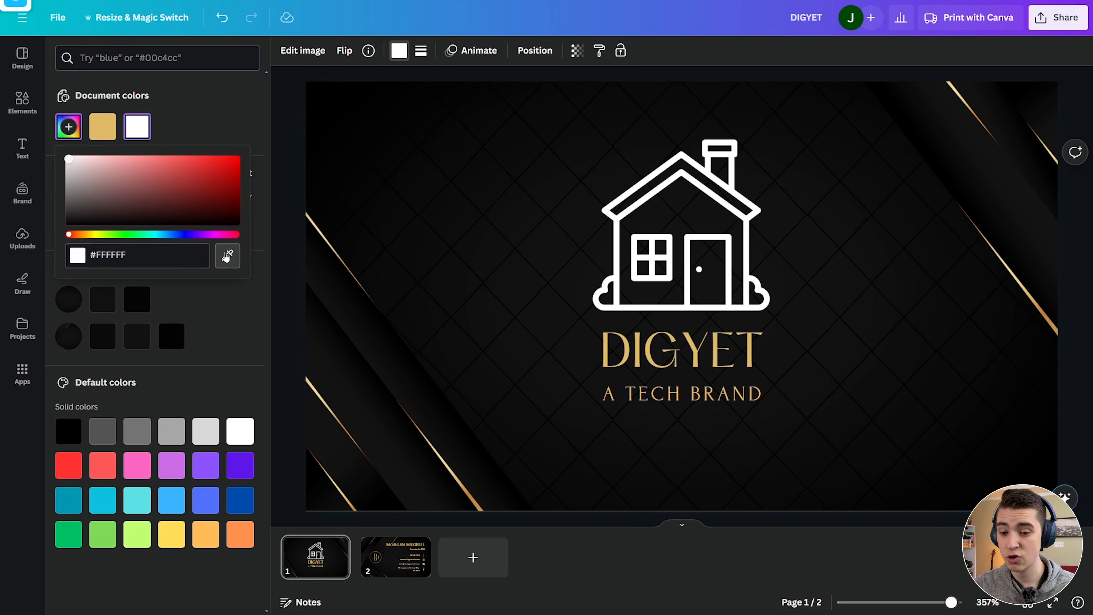
{"action": "left_click", "coordinate": [624, 343]}
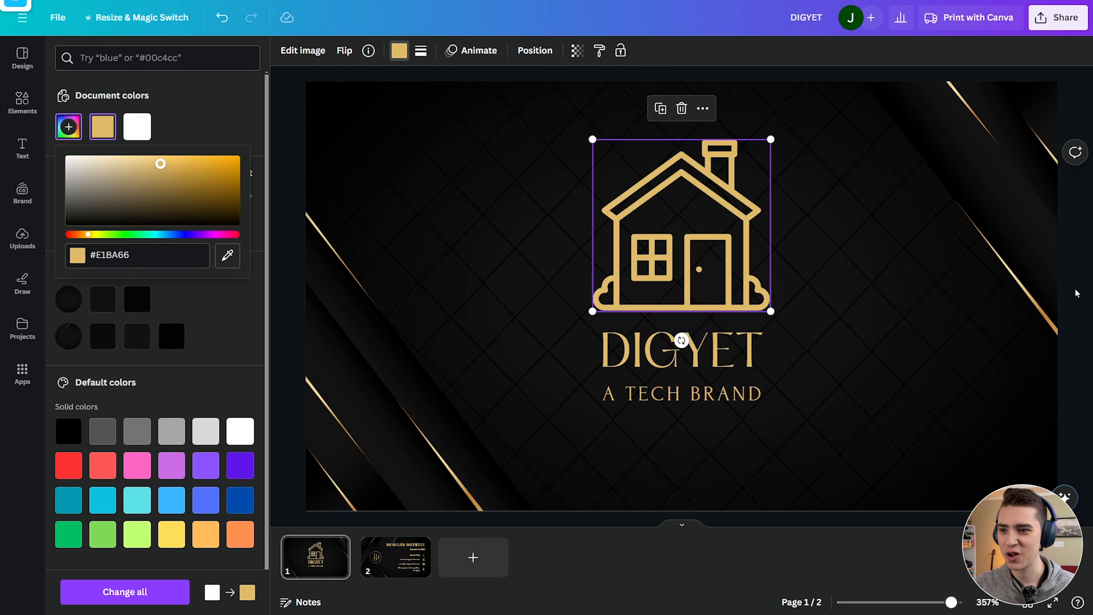
{"action": "left_click", "coordinate": [325, 153]}
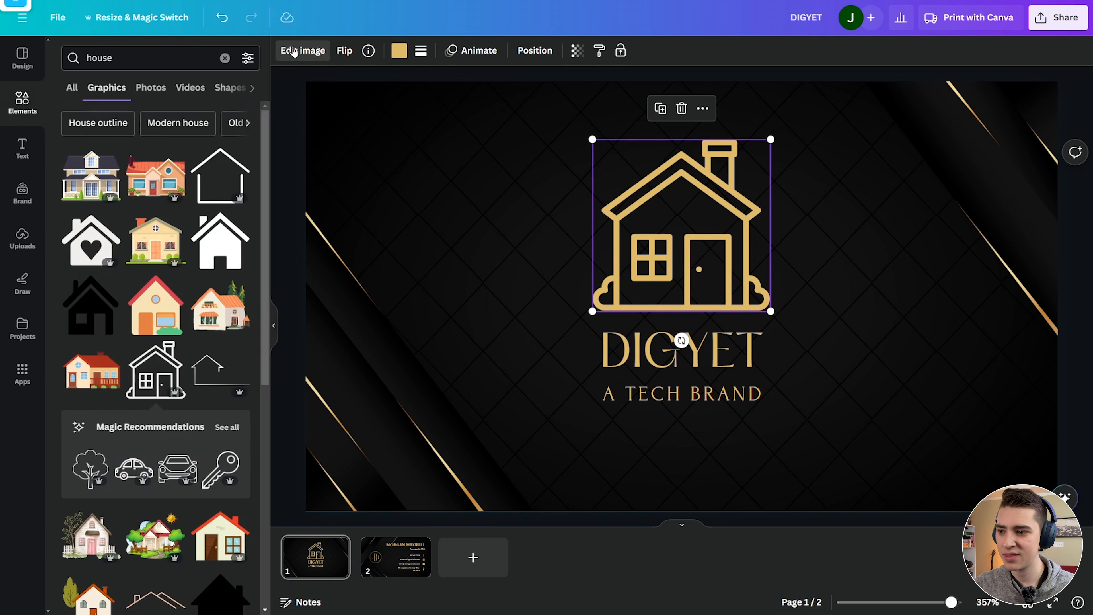
{"action": "left_click", "coordinate": [294, 51]}
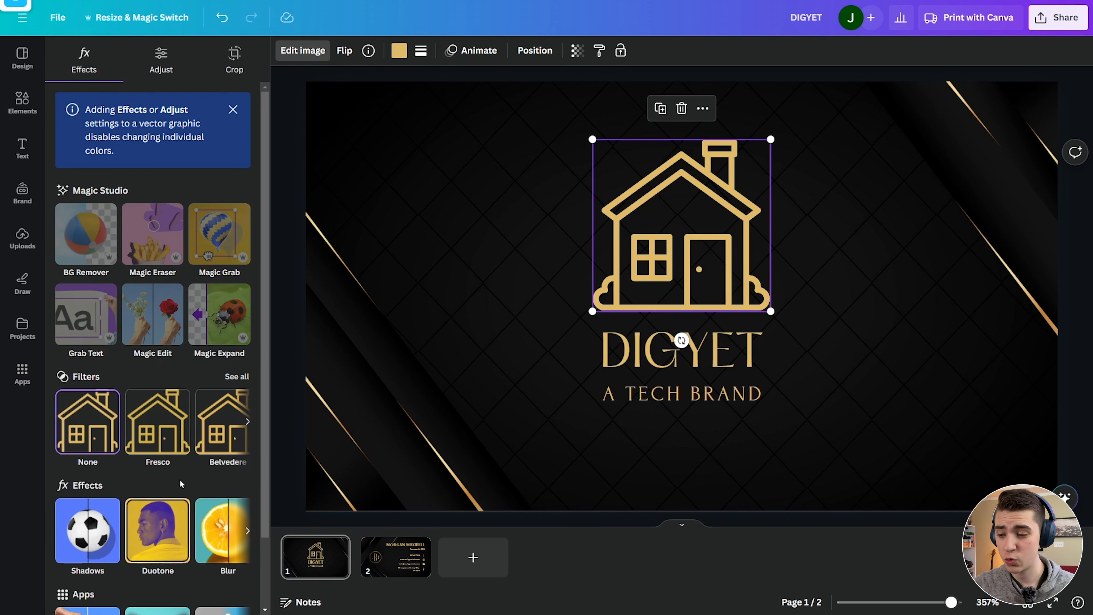
{"action": "left_click", "coordinate": [967, 306]}
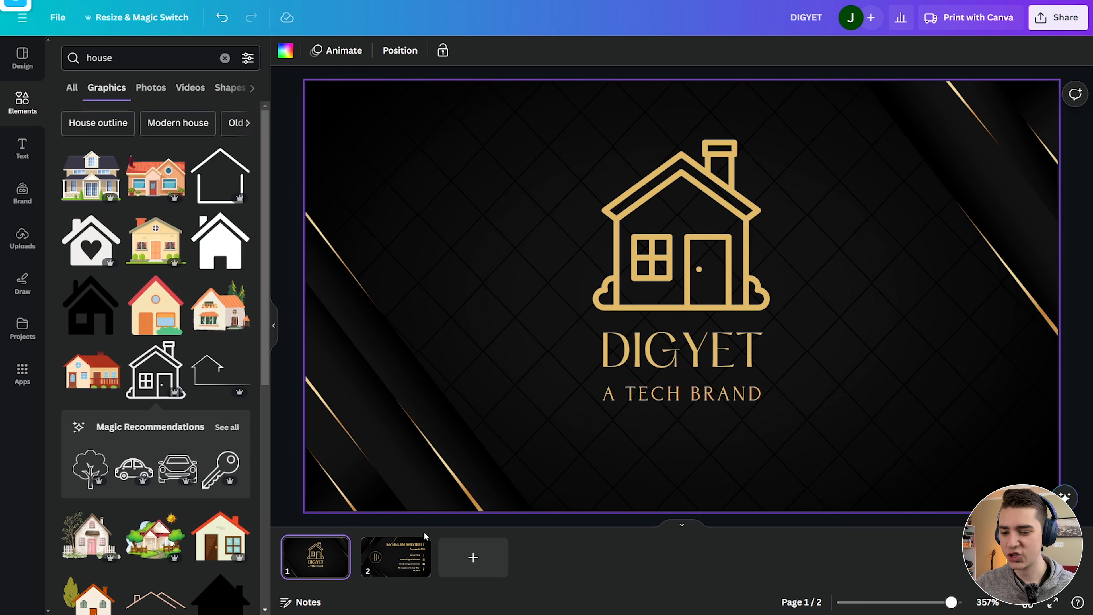
On the back card, replace the placeholder name with the cardholder's first name.
{"action": "left_click", "coordinate": [395, 554]}
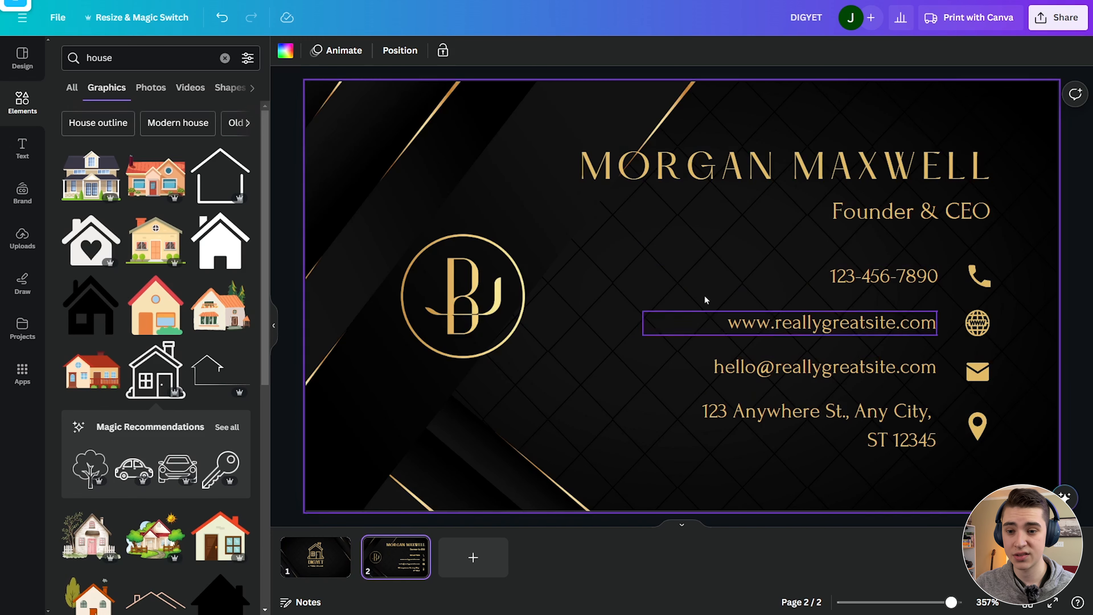
{"action": "left_click", "coordinate": [817, 169]}
{"action": "left_click", "coordinate": [818, 169]}
{"action": "key", "text": "BackSpace"}
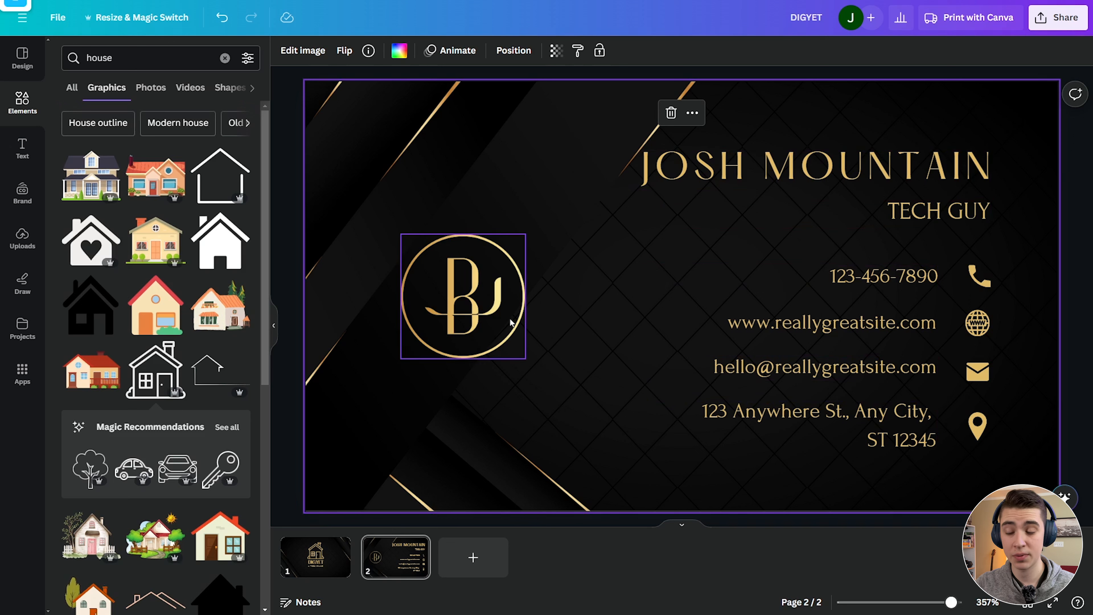
Delete the old BJ circle logo from the back card.
{"action": "left_click", "coordinate": [471, 303]}
{"action": "key", "text": "Delete"}
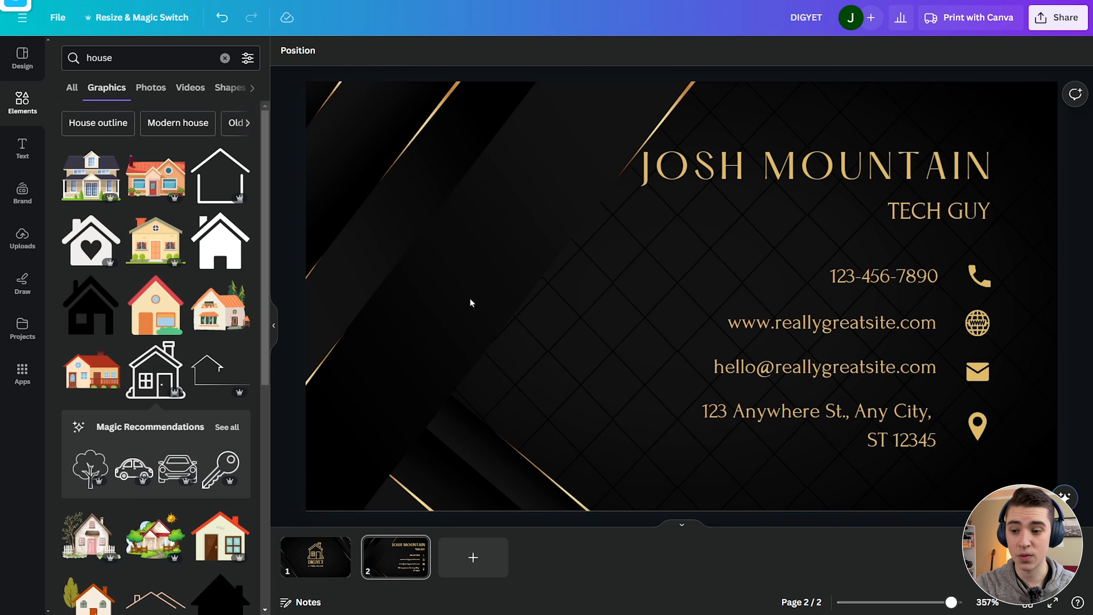
{"action": "left_click", "coordinate": [315, 556]}
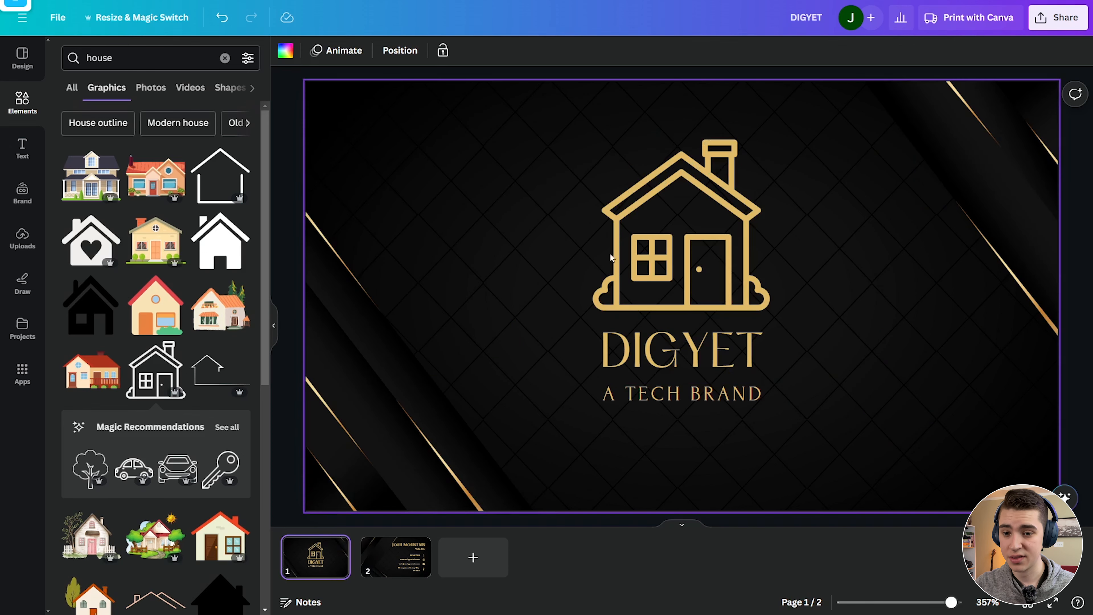
Copy the gold house logo from the front onto the left side of the back card.
{"action": "left_click", "coordinate": [683, 220]}
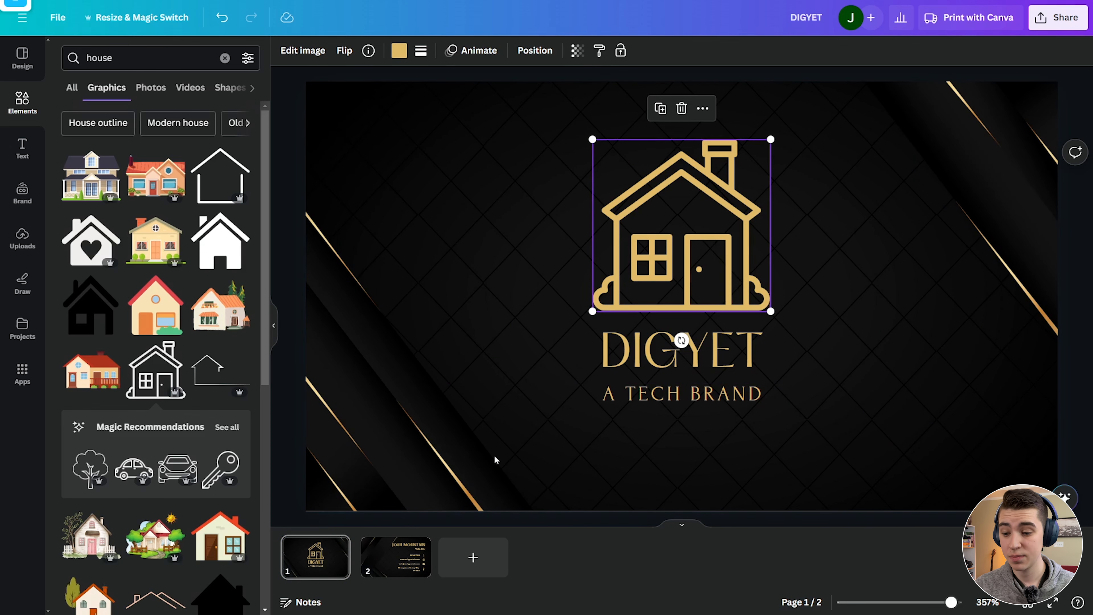
{"action": "left_click", "coordinate": [396, 557]}
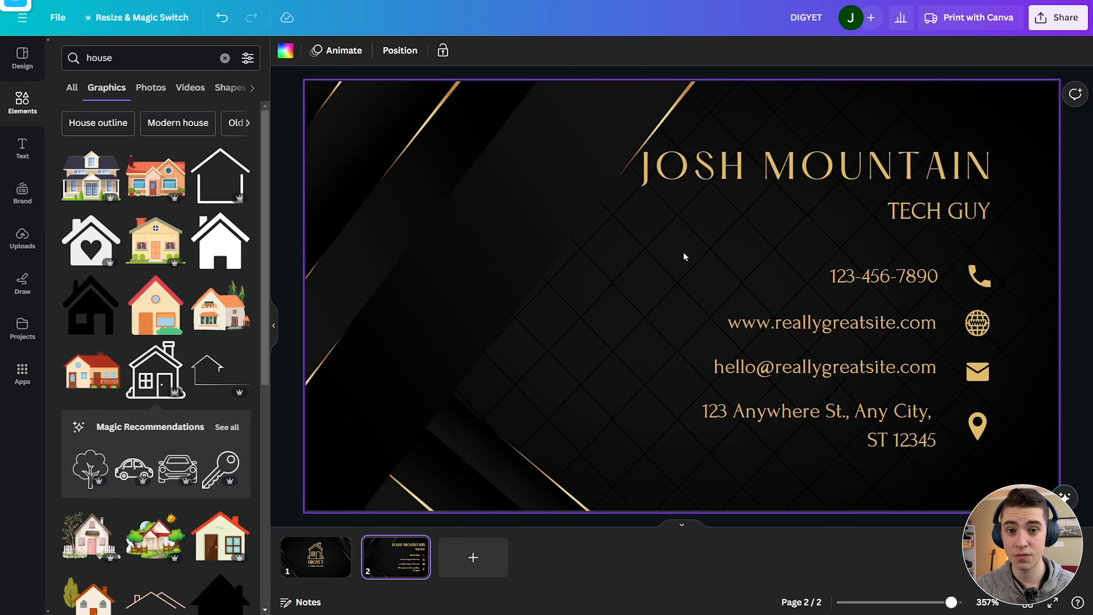
{"action": "key", "text": "ctrl+v"}
{"action": "left_click_drag", "start_coordinate": [728, 265], "coordinate": [492, 289]}
Enlarge the back-card house to 0.98 × 0.95 in and centre it vertically on the page.
{"action": "left_click", "coordinate": [535, 51]}
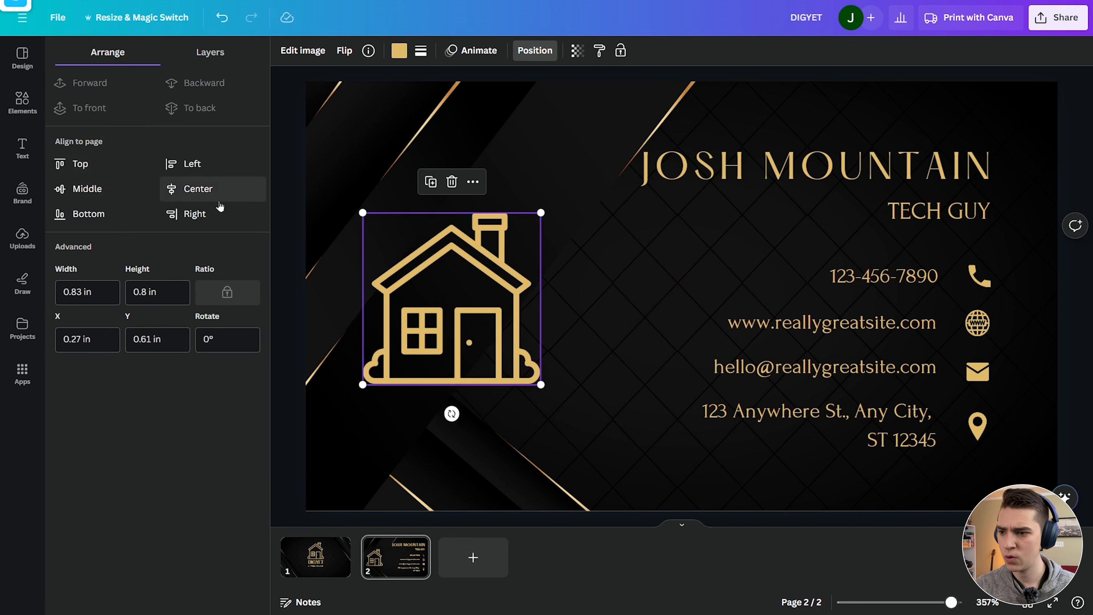
{"action": "left_click", "coordinate": [92, 187]}
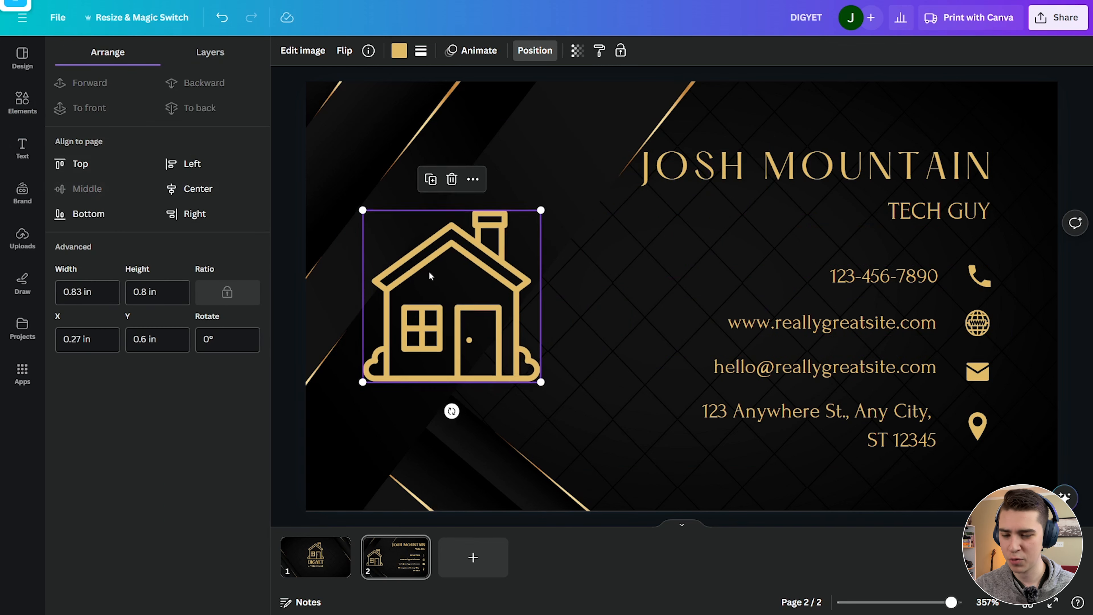
{"action": "left_click_drag", "start_coordinate": [538, 206], "coordinate": [571, 173]}
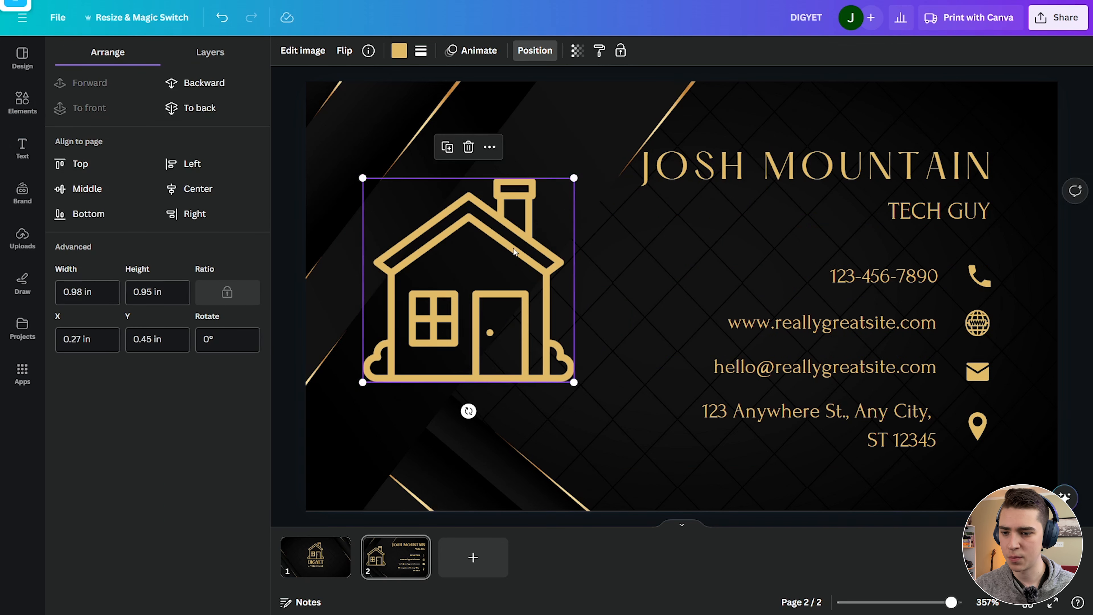
{"action": "left_click_drag", "start_coordinate": [520, 235], "coordinate": [498, 271]}
{"action": "left_click", "coordinate": [88, 188]}
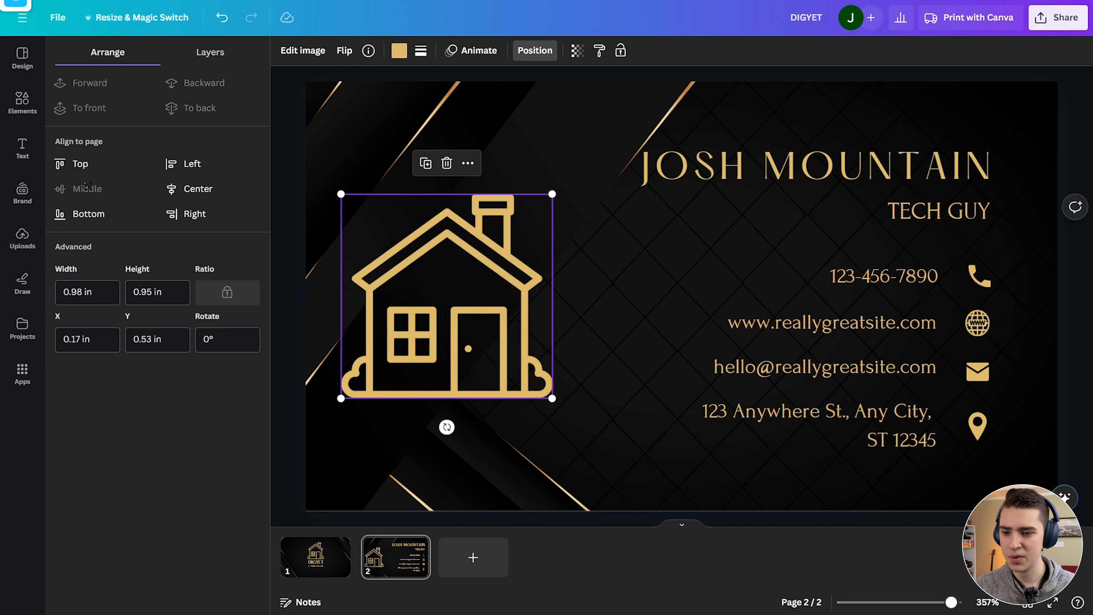
{"action": "left_click", "coordinate": [1058, 166]}
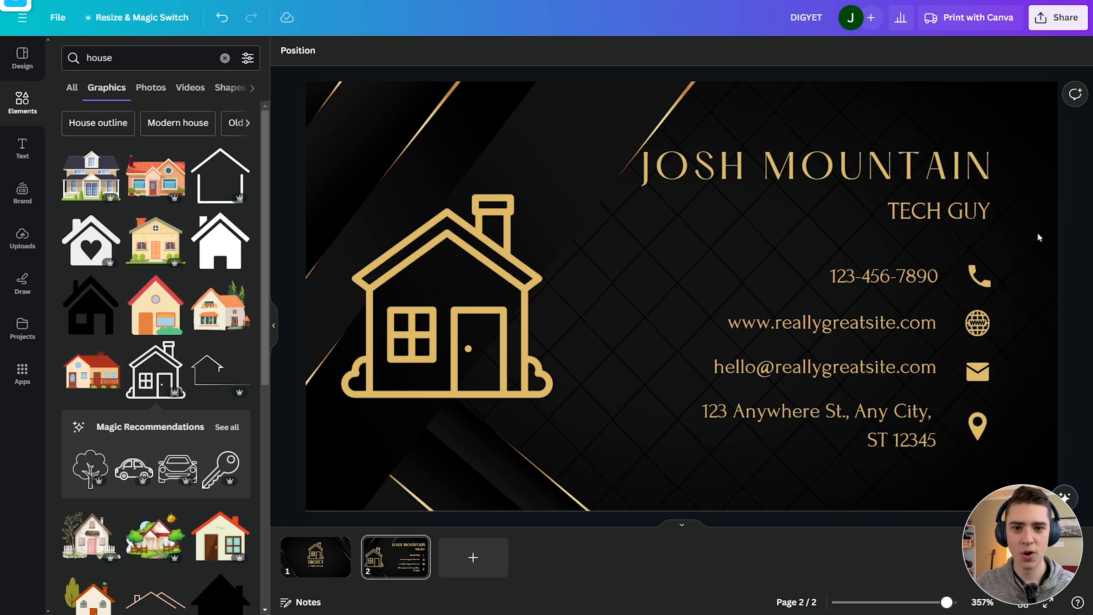
Set up a Print with Canva order for Business Cards (Landscape), with page 1 as front and page 2 as back.
{"action": "left_click", "coordinate": [1059, 17]}
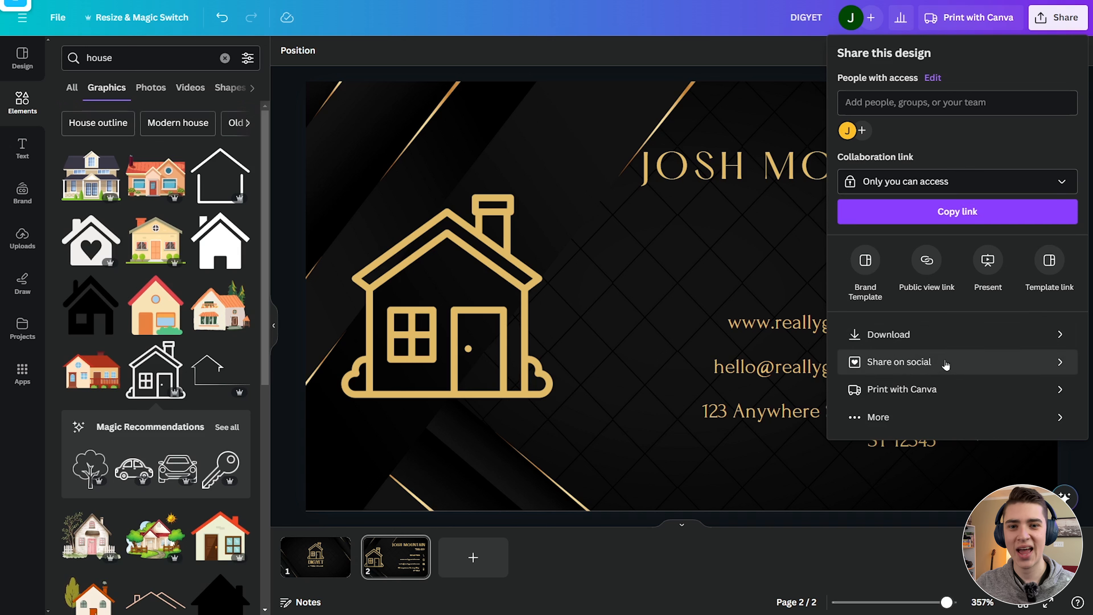
{"action": "left_click", "coordinate": [945, 389]}
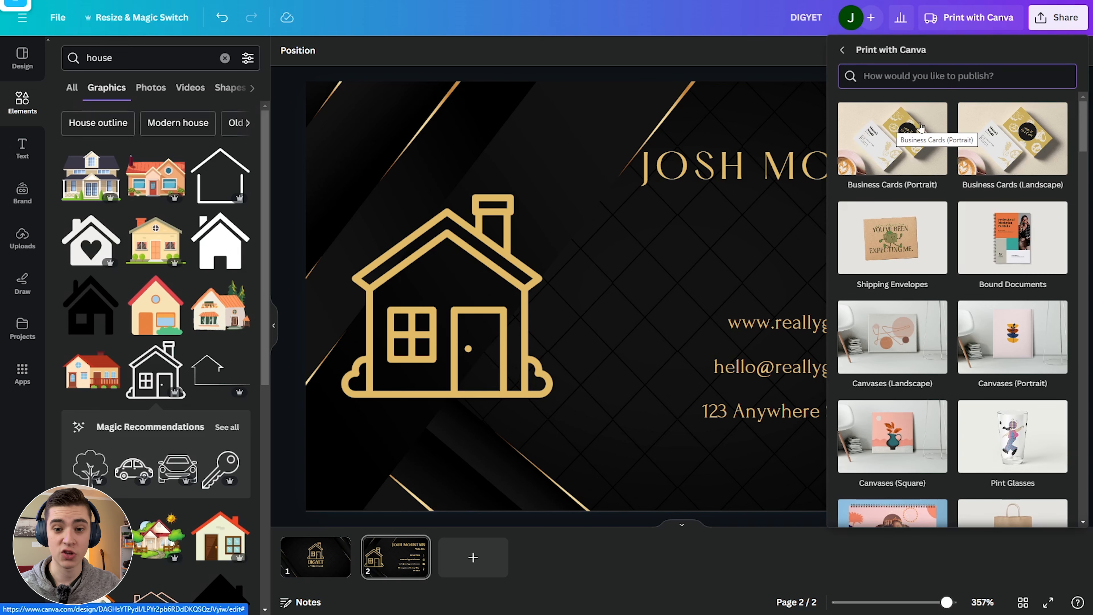
{"action": "left_click", "coordinate": [1003, 135]}
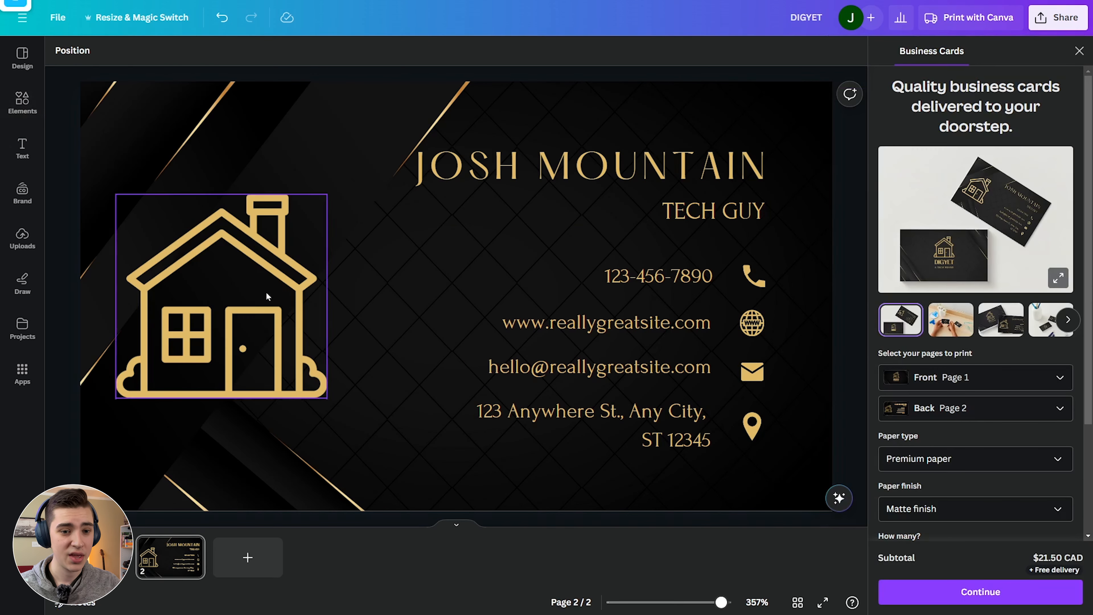
Preview the front and back cards and keep Premium paper as the paper type.
{"action": "left_click", "coordinate": [99, 556]}
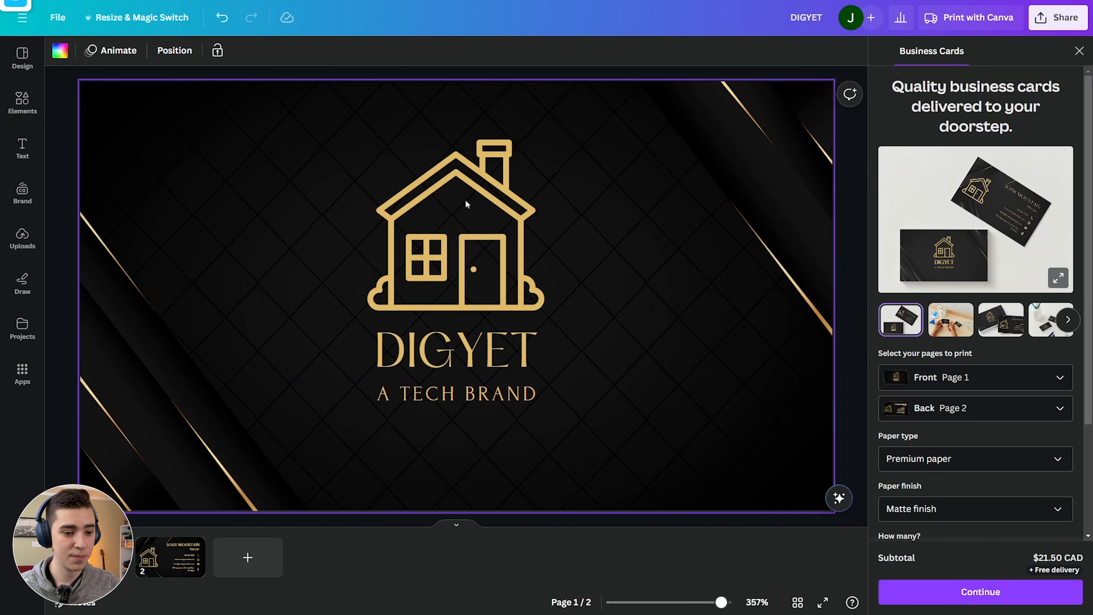
{"action": "left_click", "coordinate": [196, 549]}
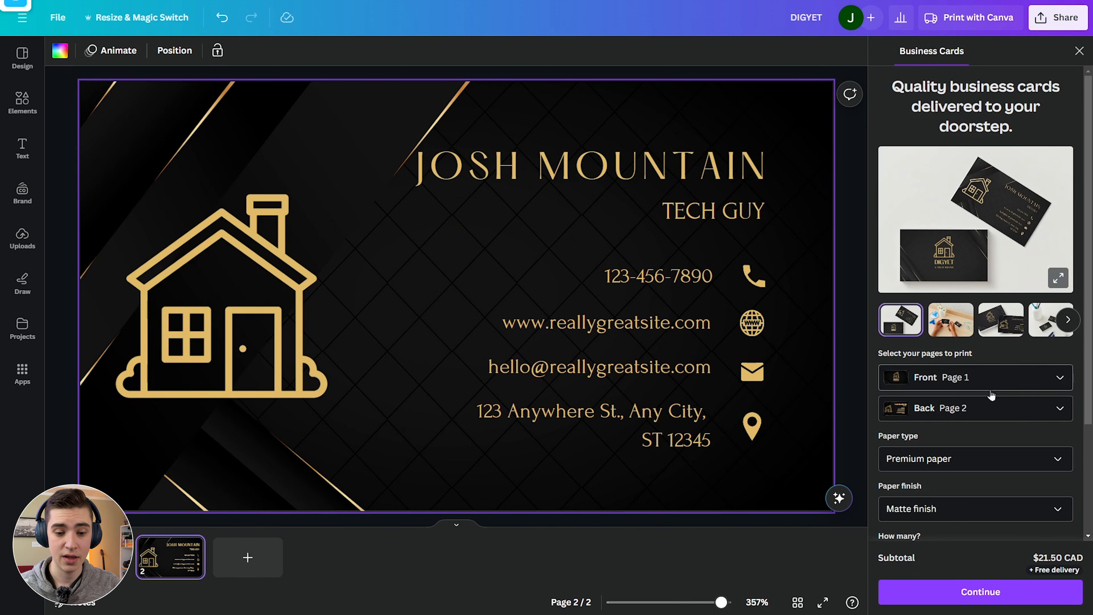
{"action": "left_click", "coordinate": [950, 466]}
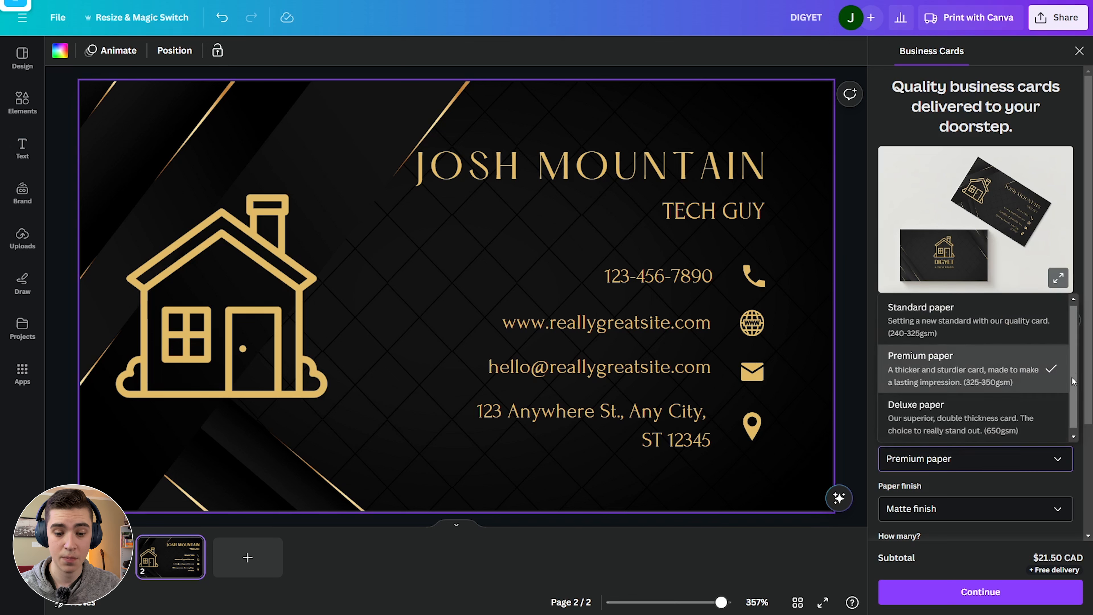
{"action": "left_click", "coordinate": [1011, 482]}
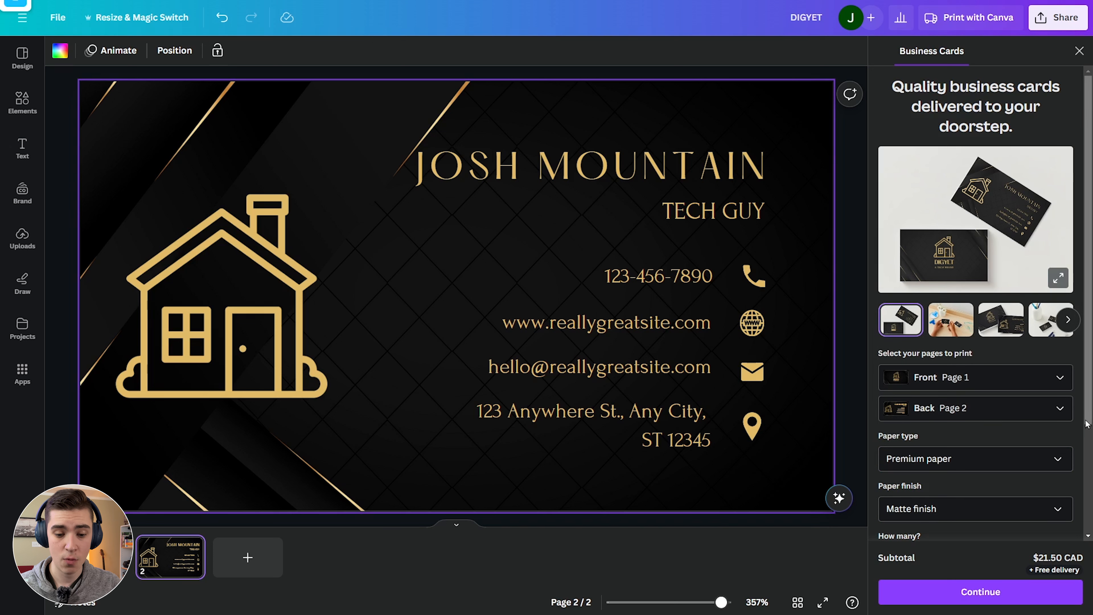
Keep the quantity at 50 business cards for $21.50 CAD and continue to the print check.
{"action": "scroll", "coordinate": [1090, 474], "scroll_direction": "down", "scroll_amount": 2}
{"action": "scroll", "coordinate": [1090, 474], "scroll_direction": "down", "scroll_amount": 2}
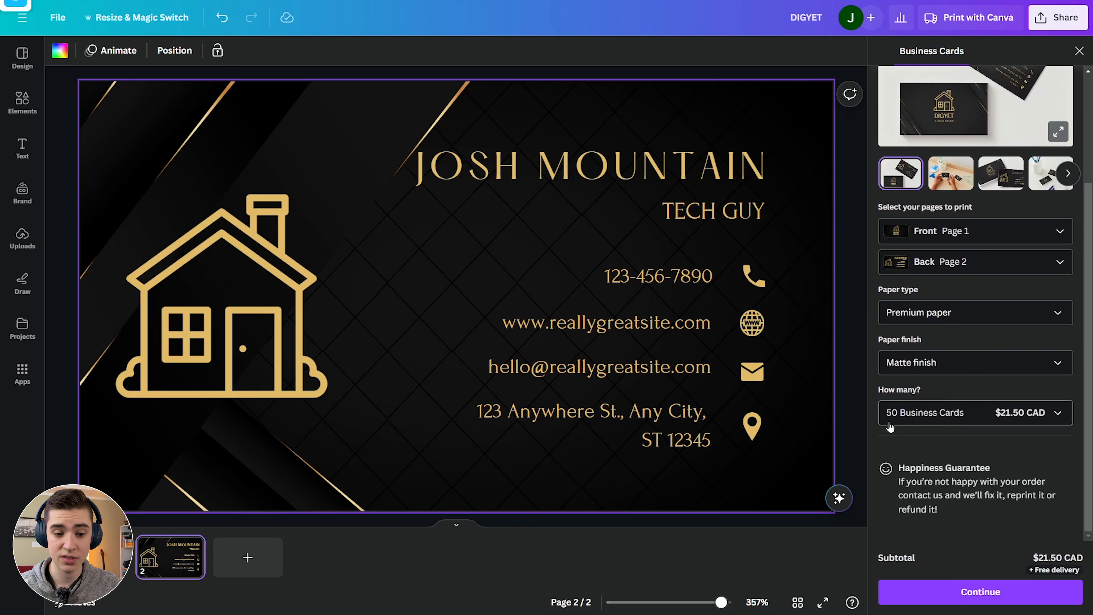
{"action": "left_click", "coordinate": [1004, 416]}
{"action": "scroll", "coordinate": [1076, 480], "scroll_direction": "down", "scroll_amount": 3}
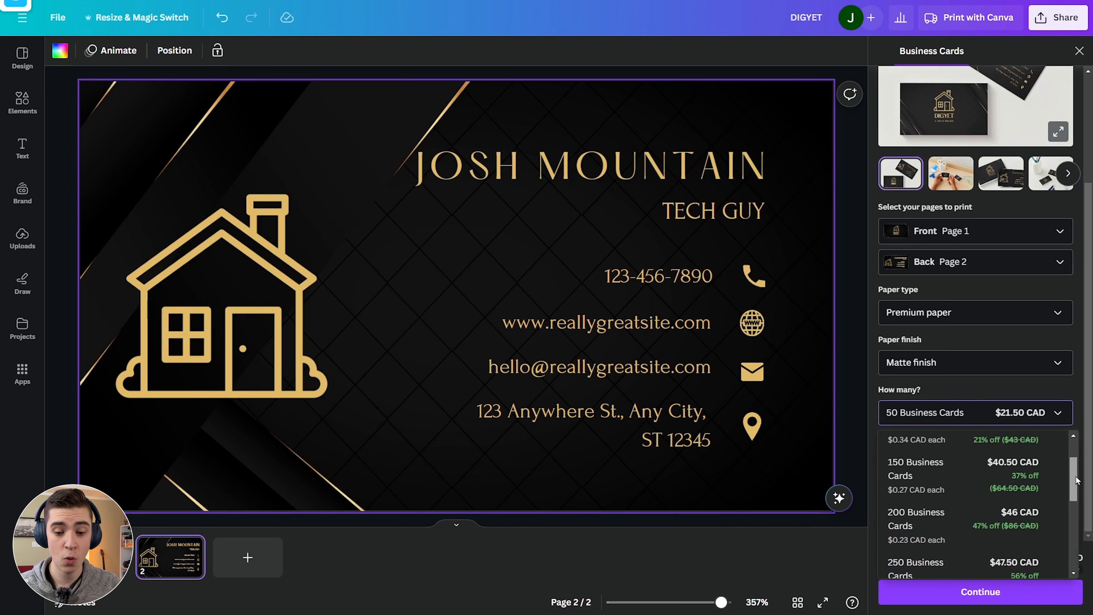
{"action": "left_click_drag", "start_coordinate": [1076, 481], "coordinate": [1067, 452]}
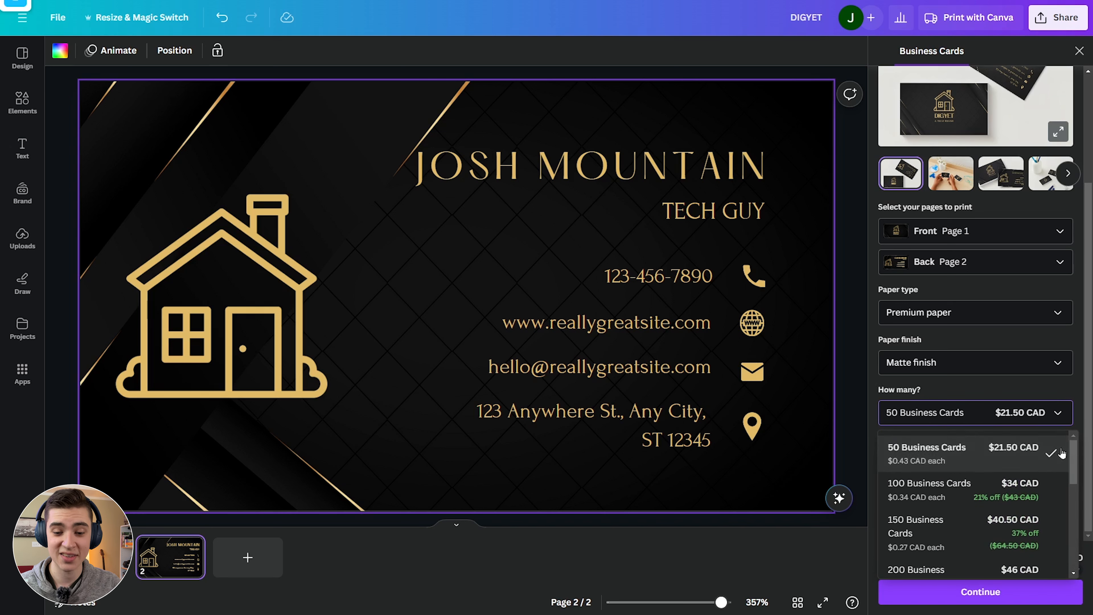
{"action": "left_click", "coordinate": [1029, 439]}
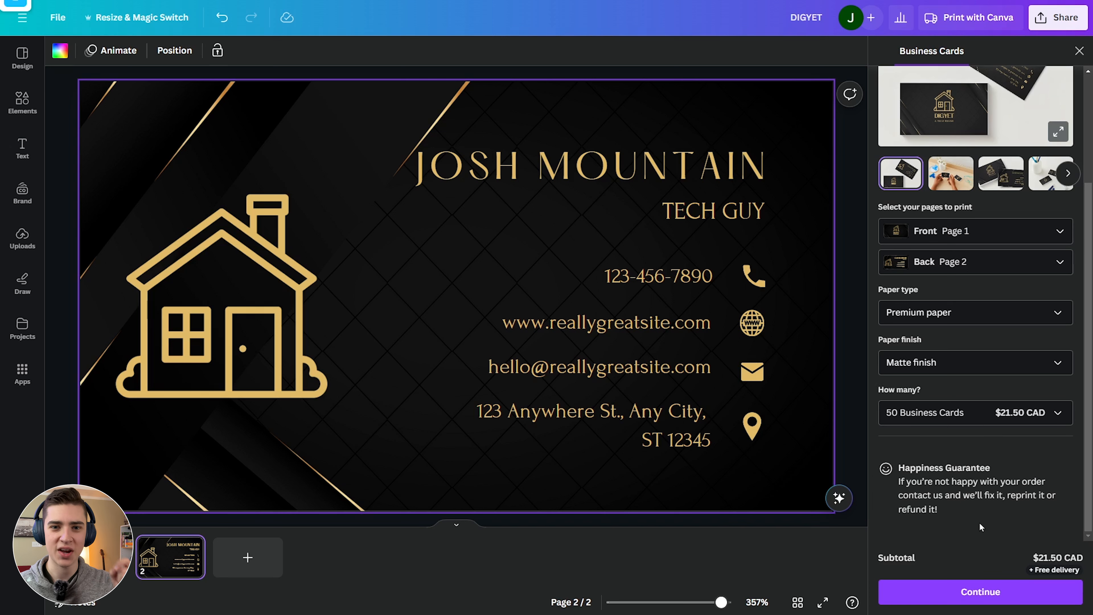
{"action": "left_click", "coordinate": [981, 592]}
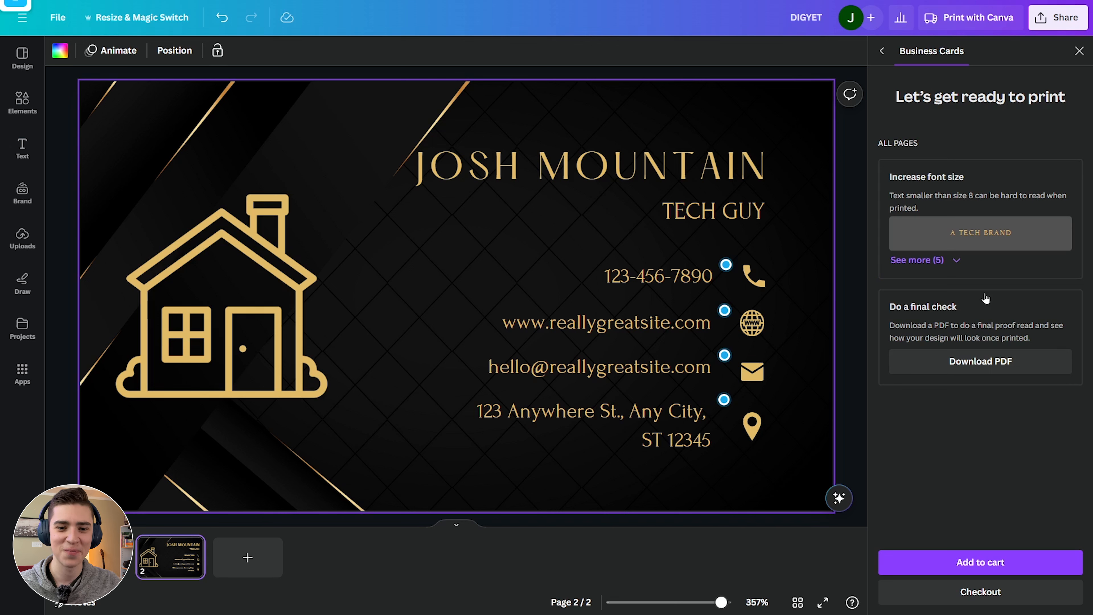
Add the 50 premium matte business cards to the cart and go to checkout.
{"action": "left_click", "coordinate": [988, 563]}
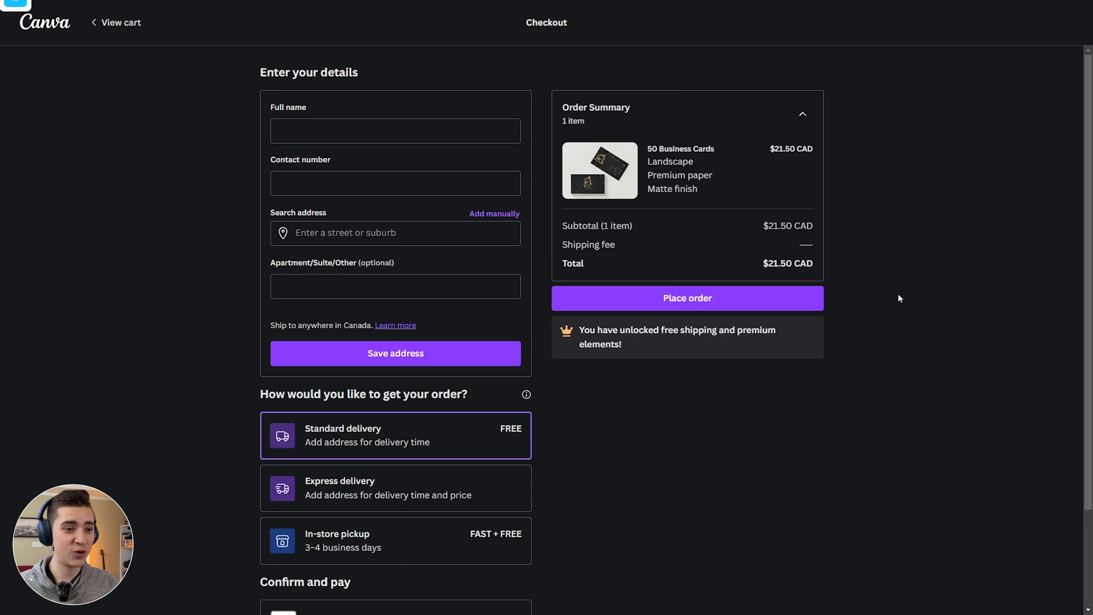